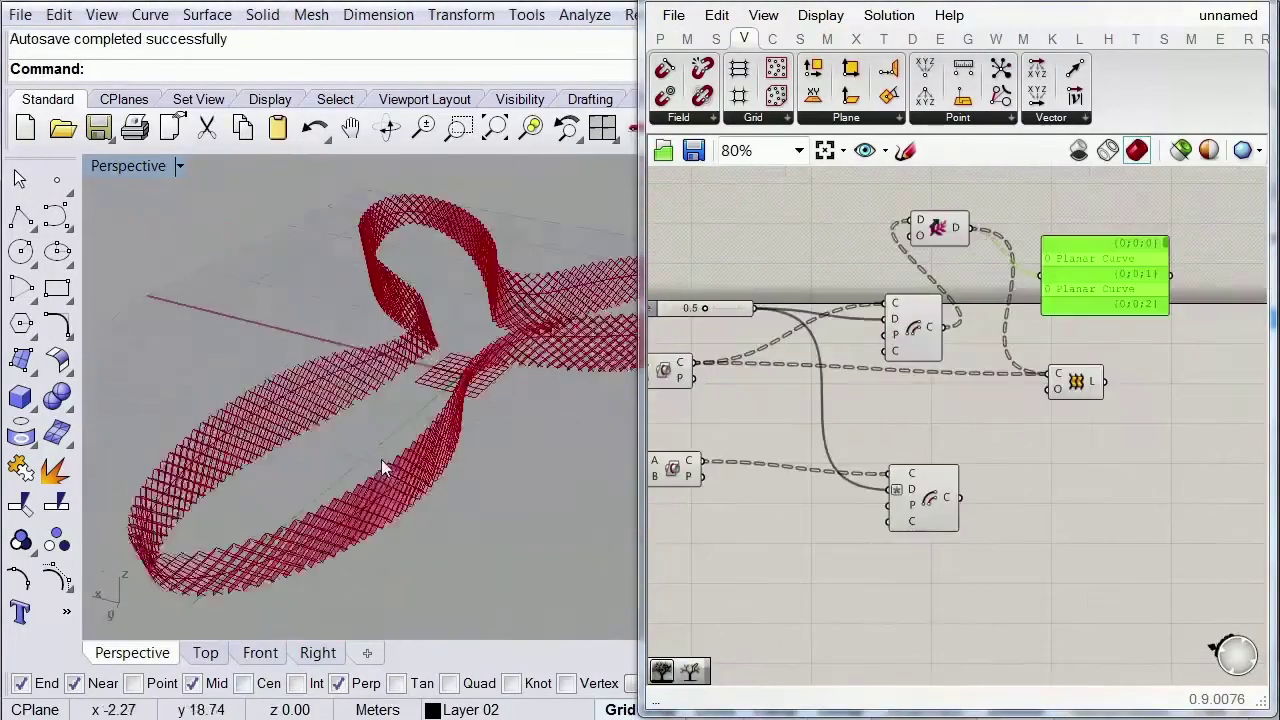
right_click(892, 192)
double_click(1107, 531)
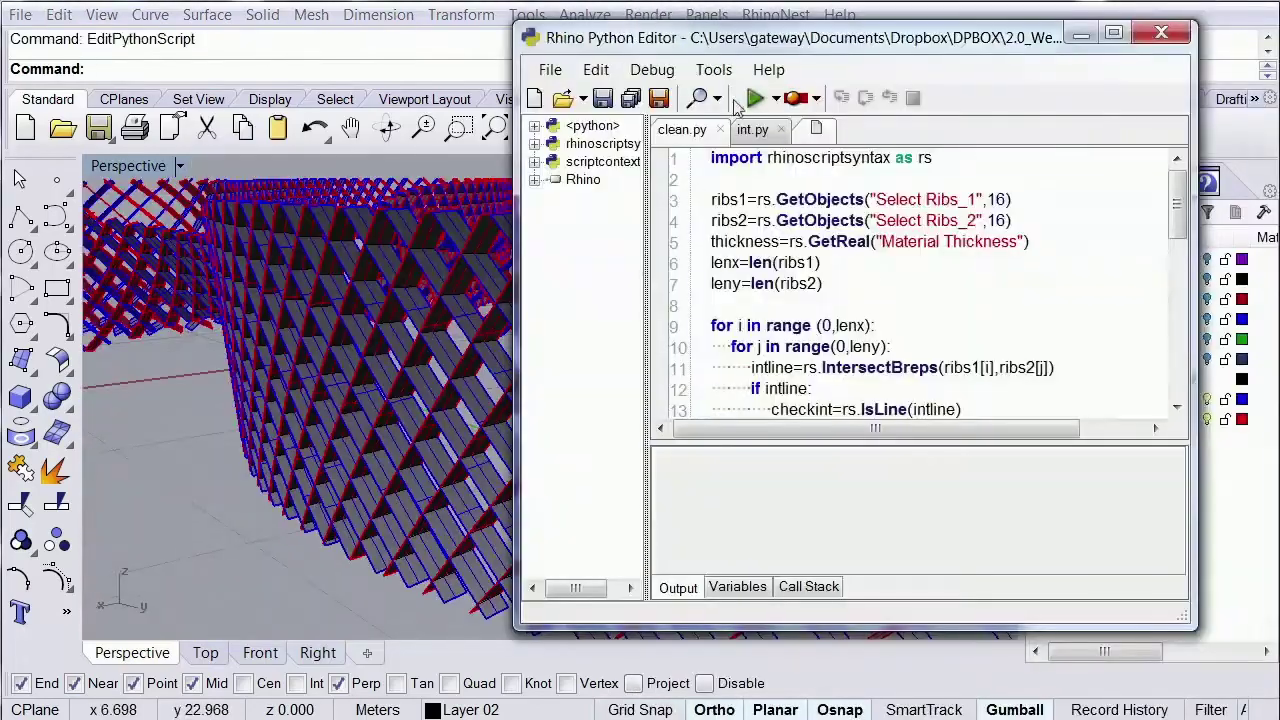
scroll(900, 300, down, 2)
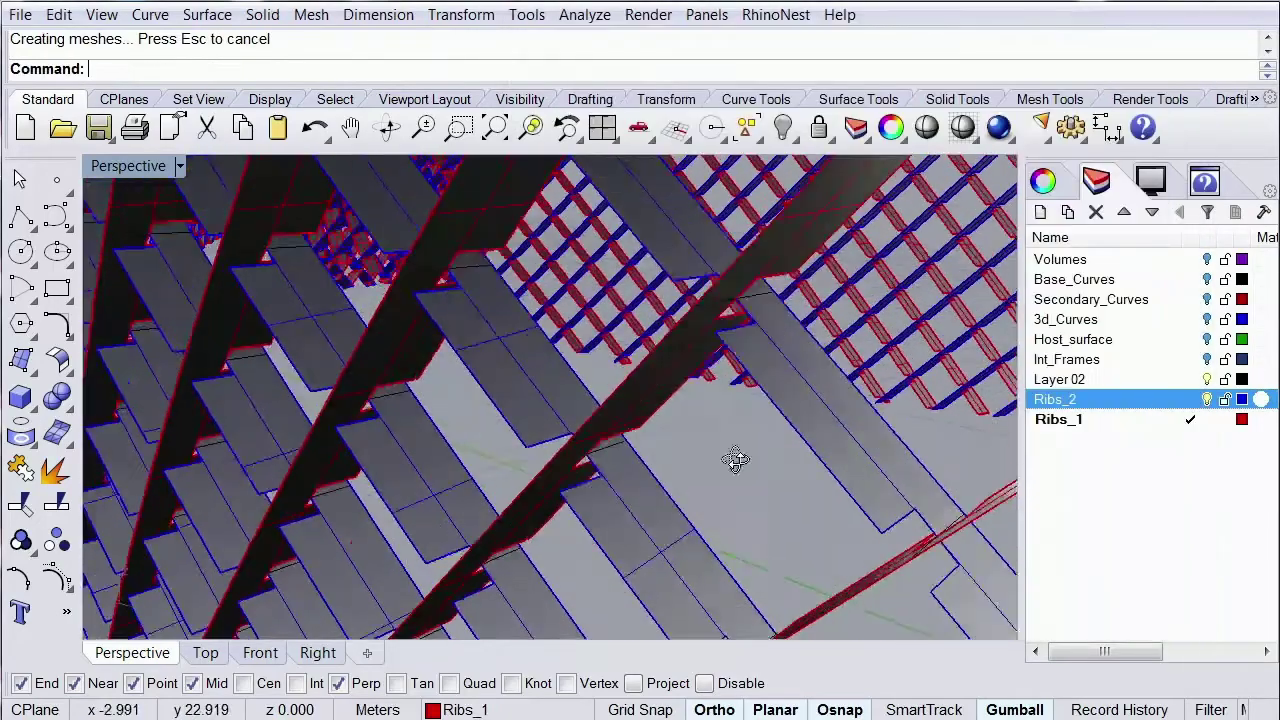
click(733, 485)
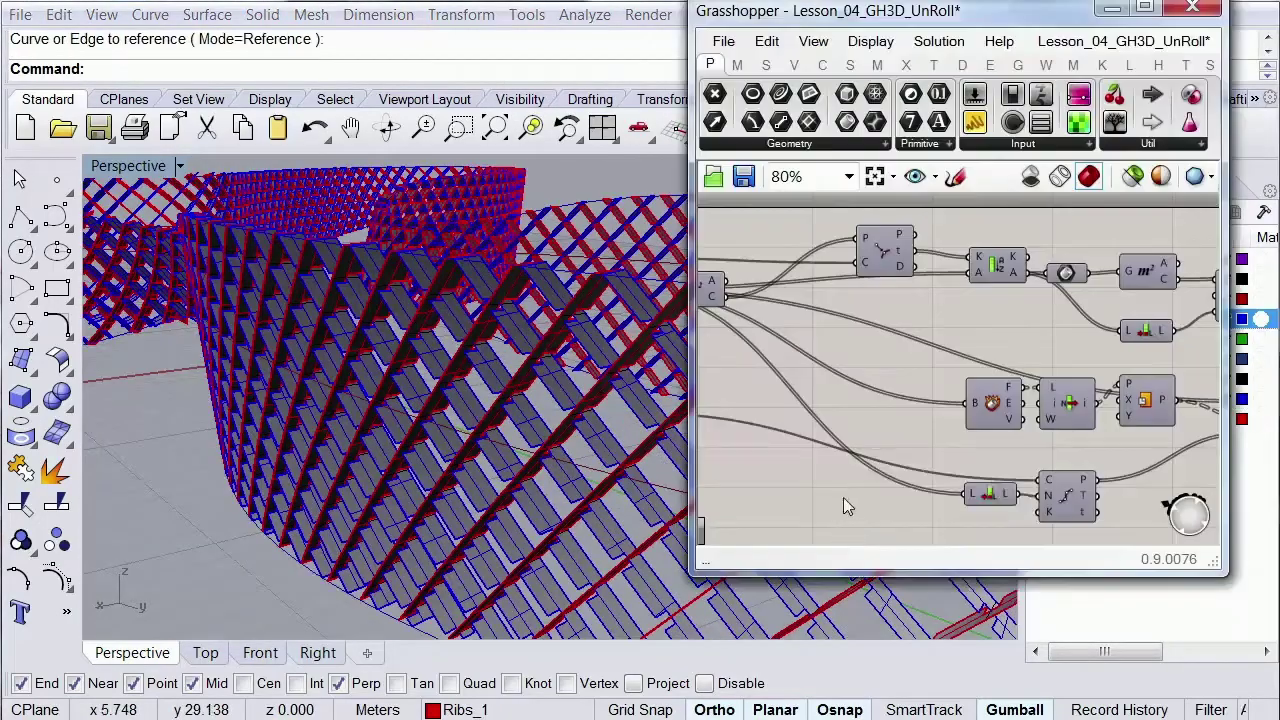
Reference all objects on the Ribs_2 layer as multiple Breps in the Brep parameter of the unroll definition
right_click(822, 483)
right_drag(822, 477, 838, 483)
scroll(838, 483, down, 2)
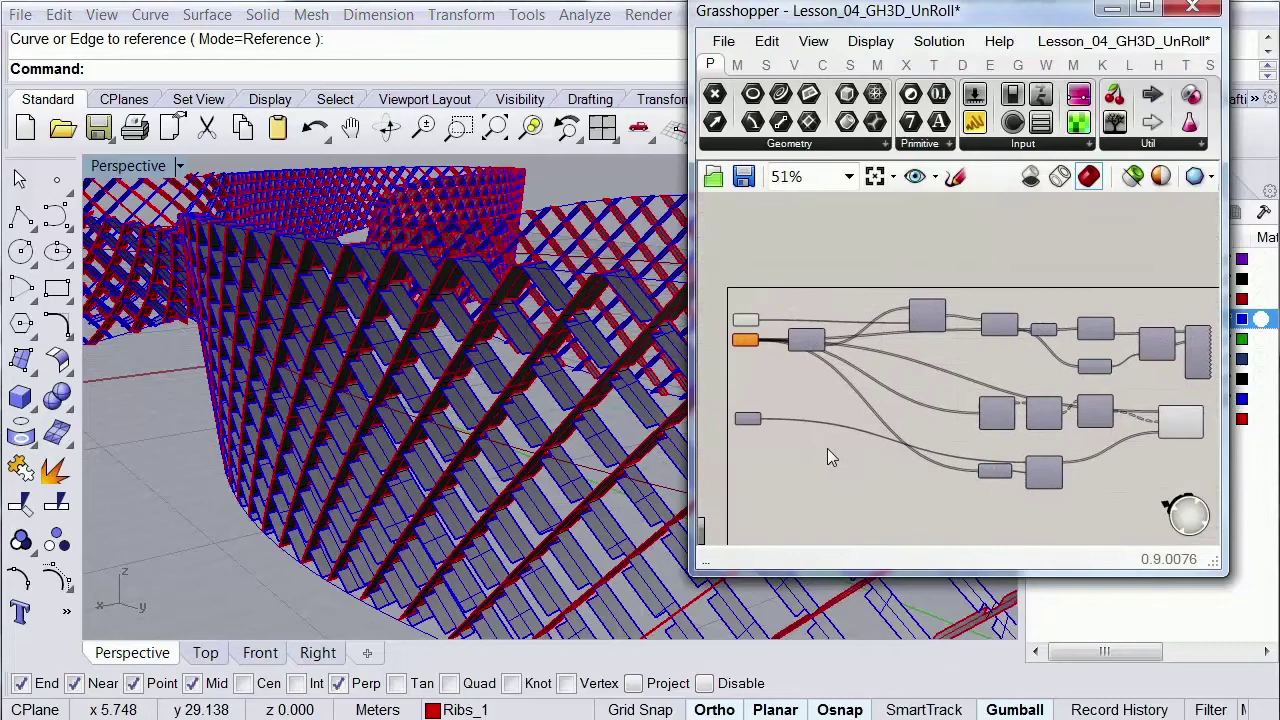
scroll(785, 393, up, 5)
right_click(745, 305)
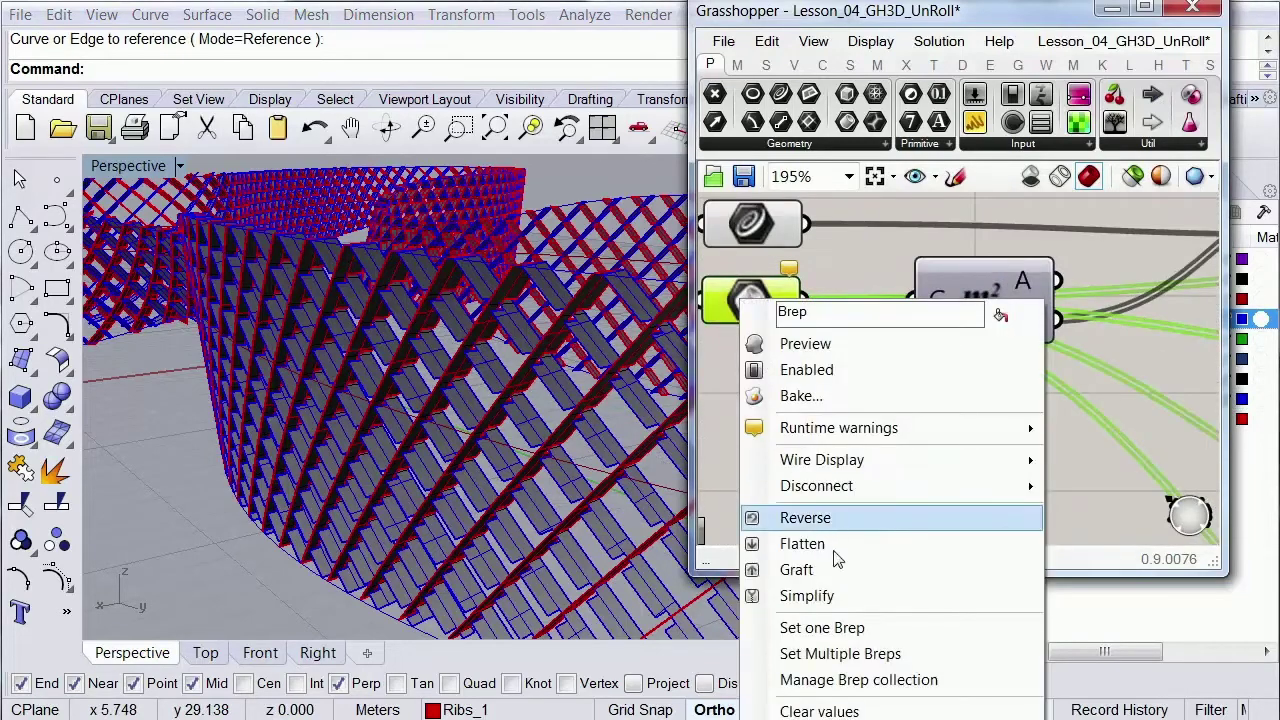
click(852, 652)
right_click(1060, 399)
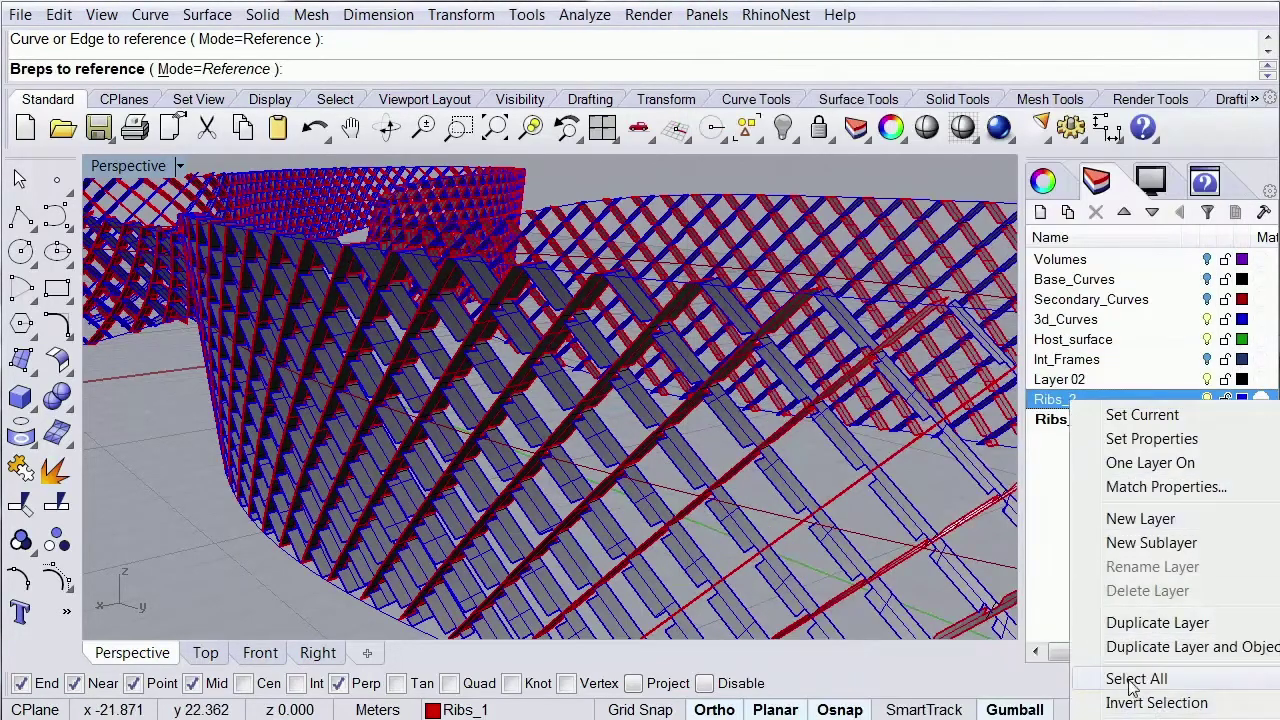
click(1110, 683)
key(Return)
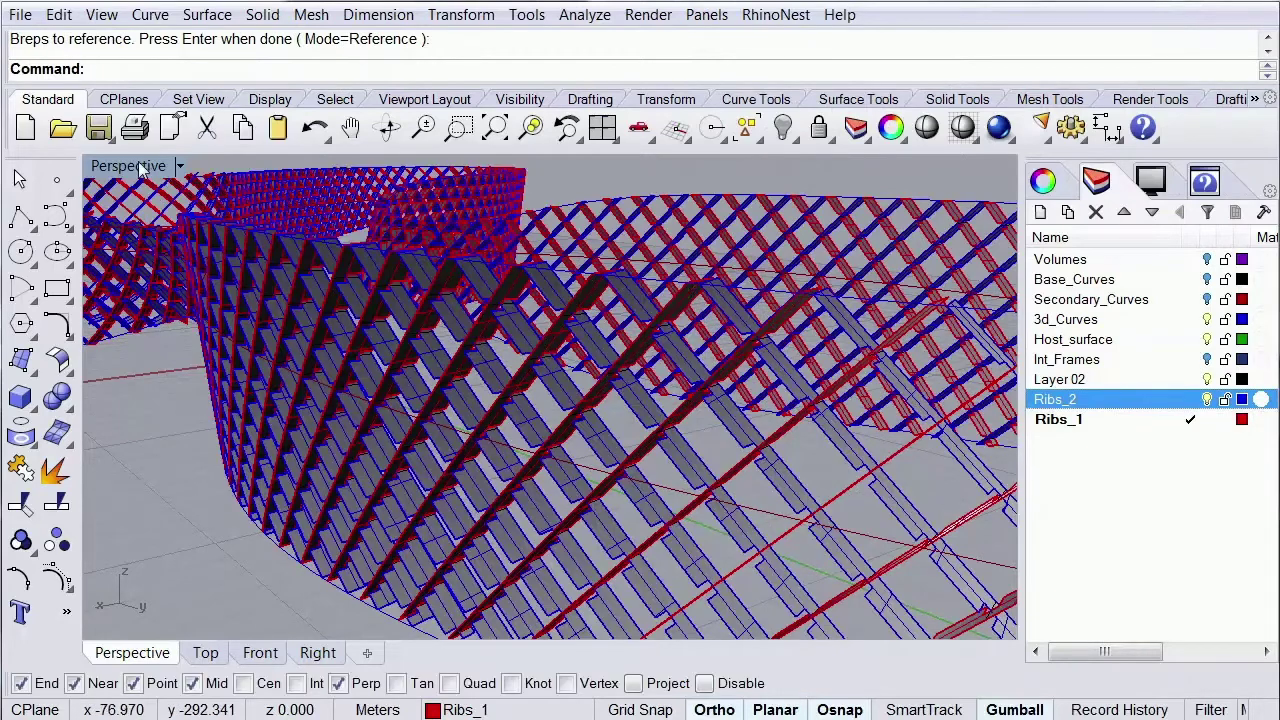
Switch to a maximized Top view and hide the vertical red line crossing the flattened notched rib
double_click(140, 166)
double_click(103, 166)
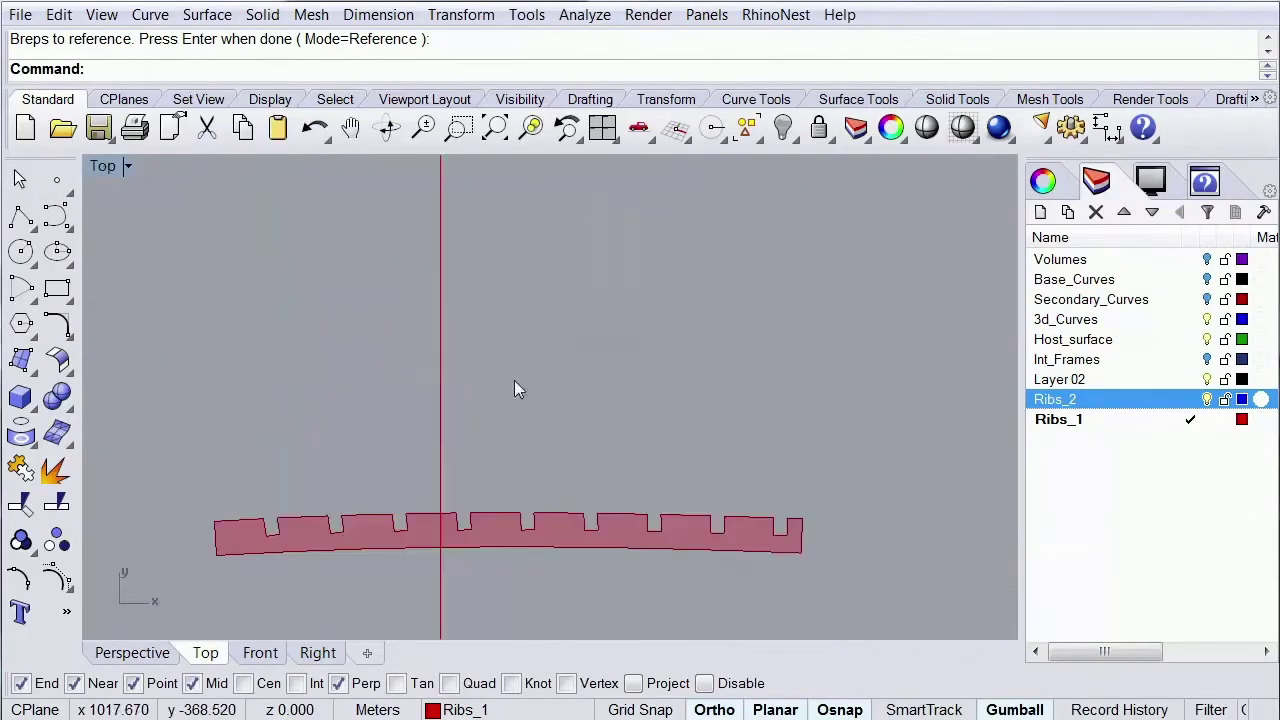
click(440, 390)
key(ctrl+h)
scroll(403, 374, down, 3)
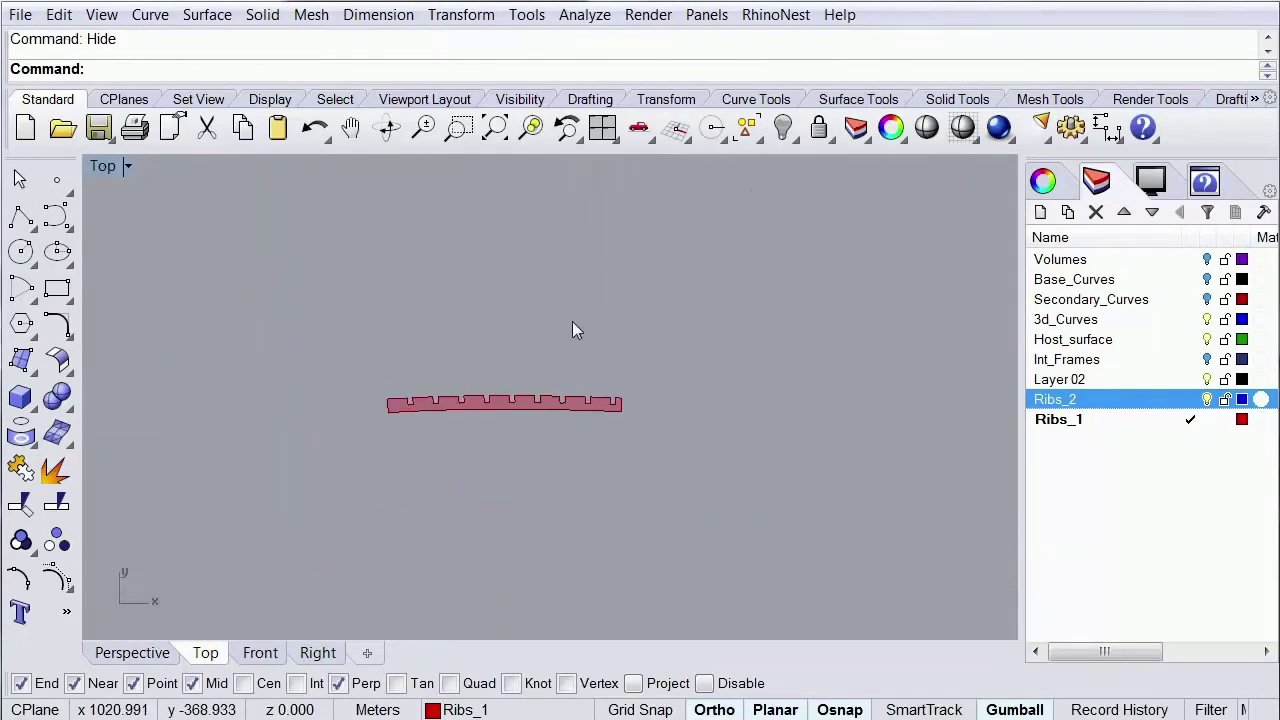
Examine the flattened notched ribs laid out in the Top view
right_drag(574, 331, 543, 237)
scroll(543, 237, up, 6)
scroll(668, 403, down, 3)
scroll(623, 251, up, 2)
right_drag(643, 309, 600, 363)
scroll(600, 363, up, 2)
scroll(600, 355, down, 5)
scroll(576, 259, up, 3)
scroll(576, 259, down, 2)
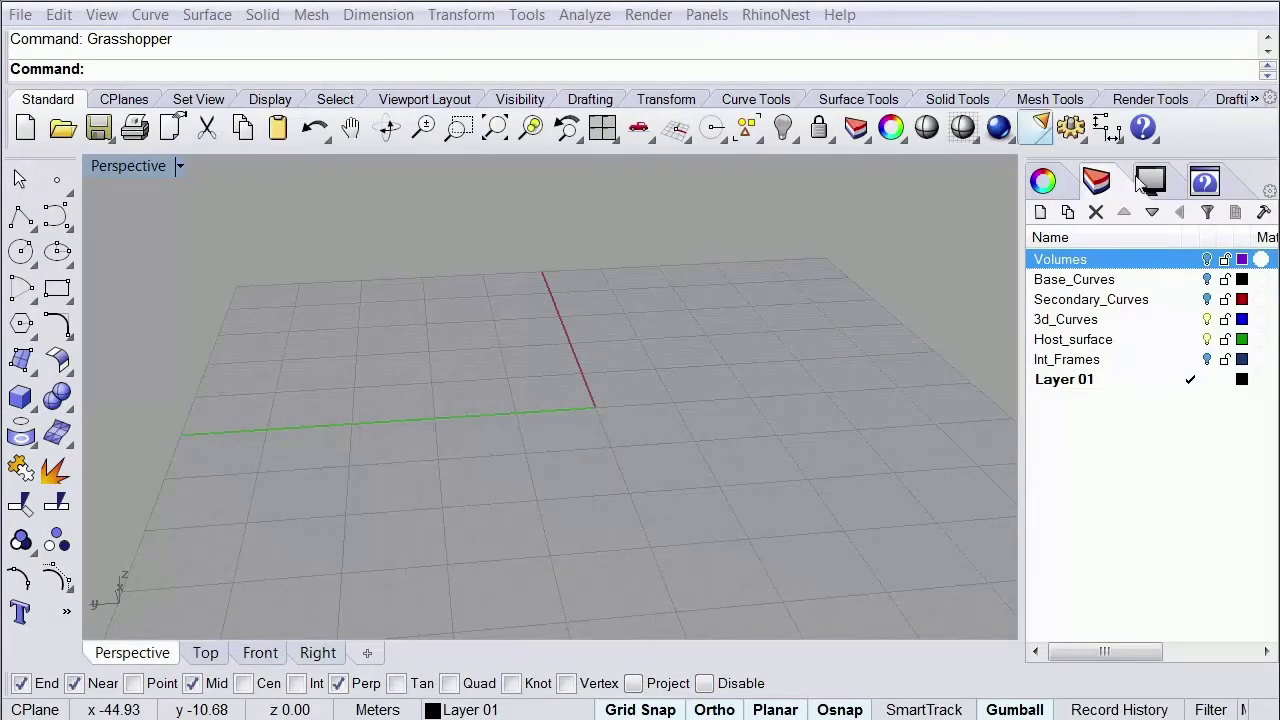
Turn on the Volumes, Base_Curves and Secondary_Curves layers and make 3d_Curves the current layer
click(1208, 261)
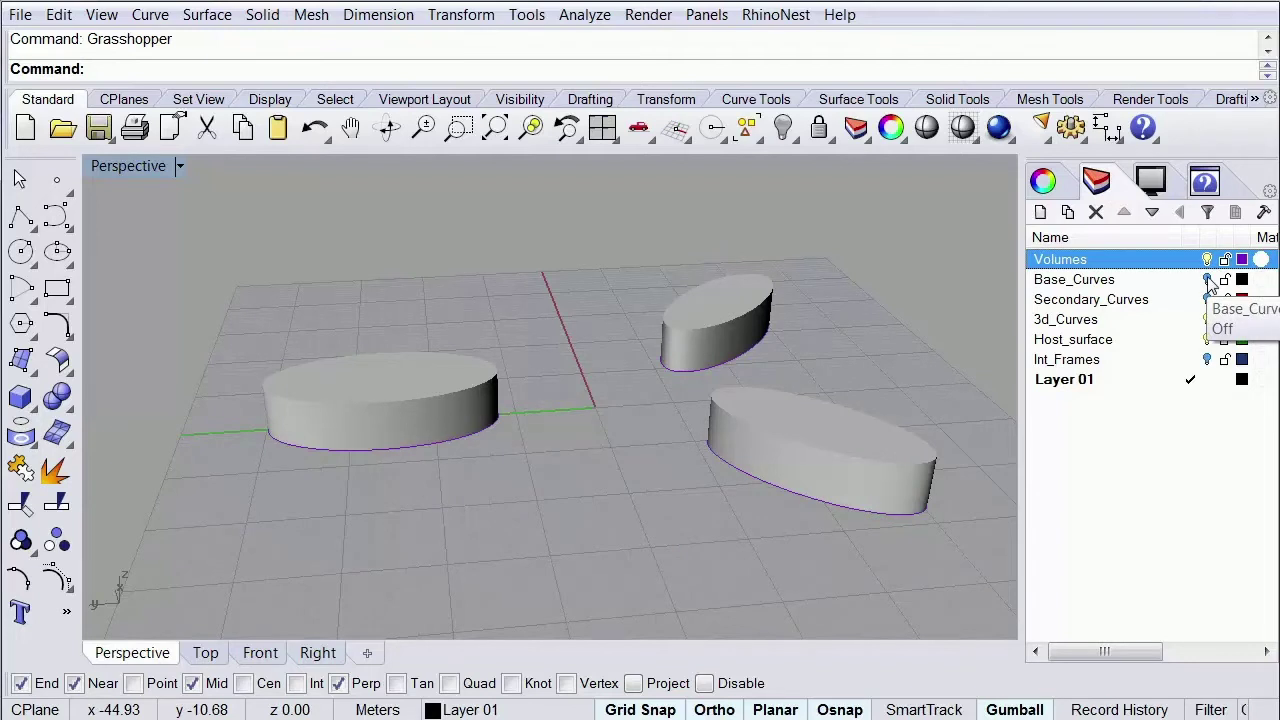
click(1207, 280)
click(1207, 299)
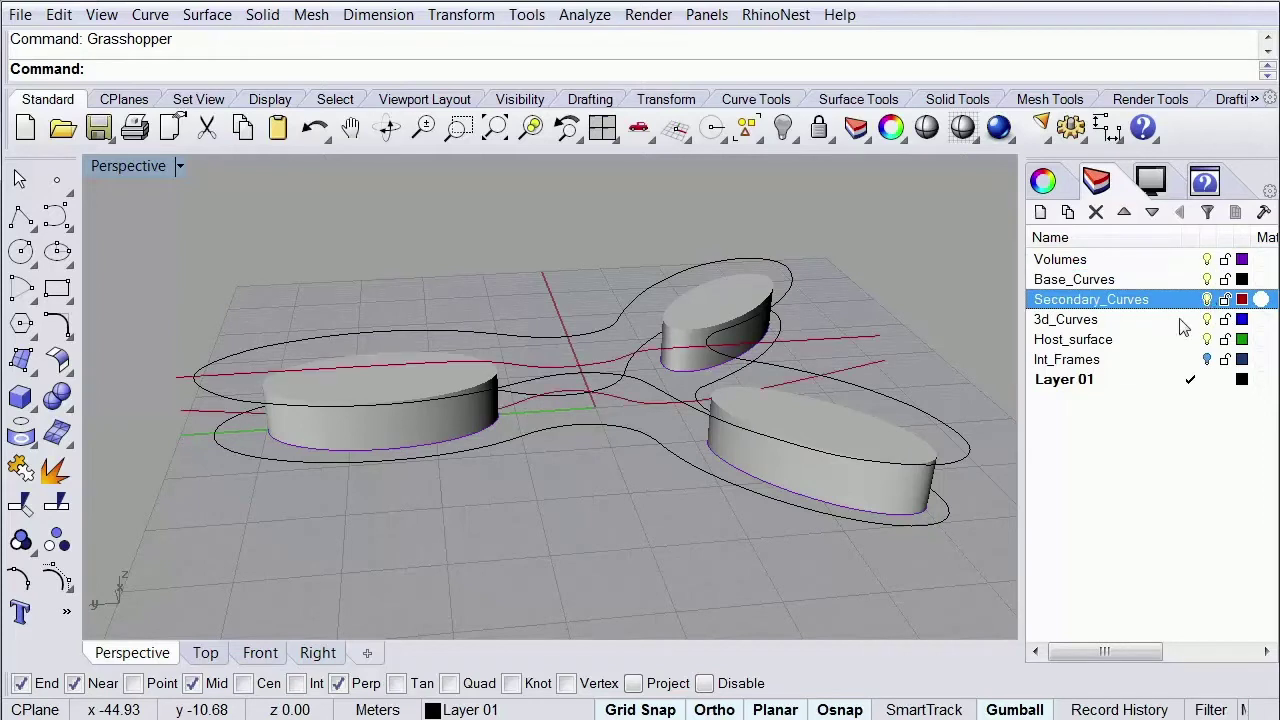
click(1183, 322)
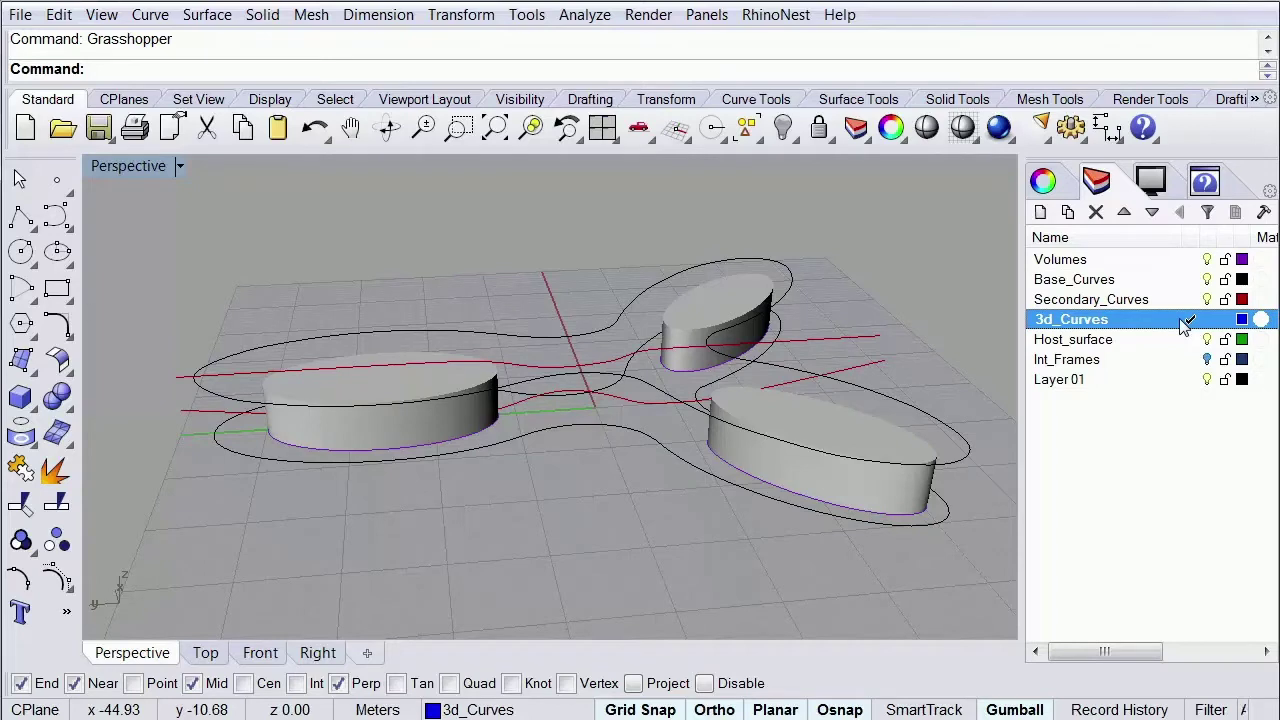
In the four-viewport layout, create a Curve From 2 Views from the lower base curve in Top and the lower secondary curve in Right
double_click(142, 165)
click(141, 170)
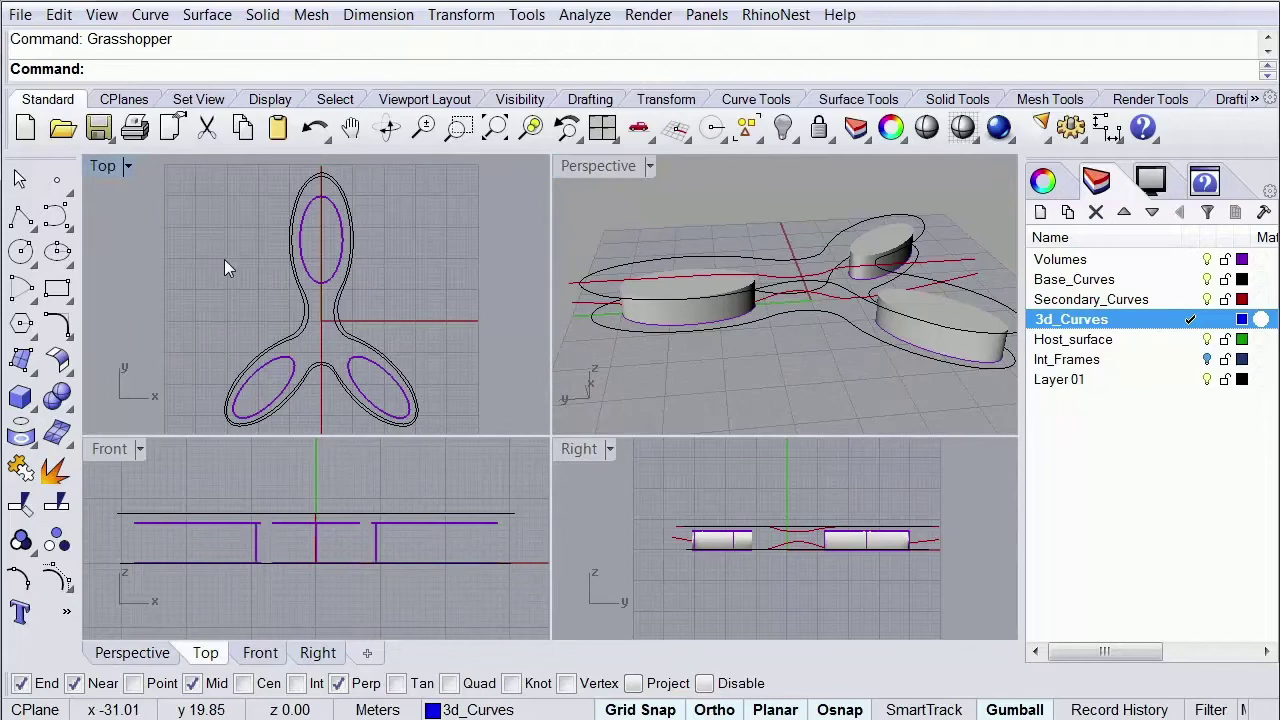
click(150, 15)
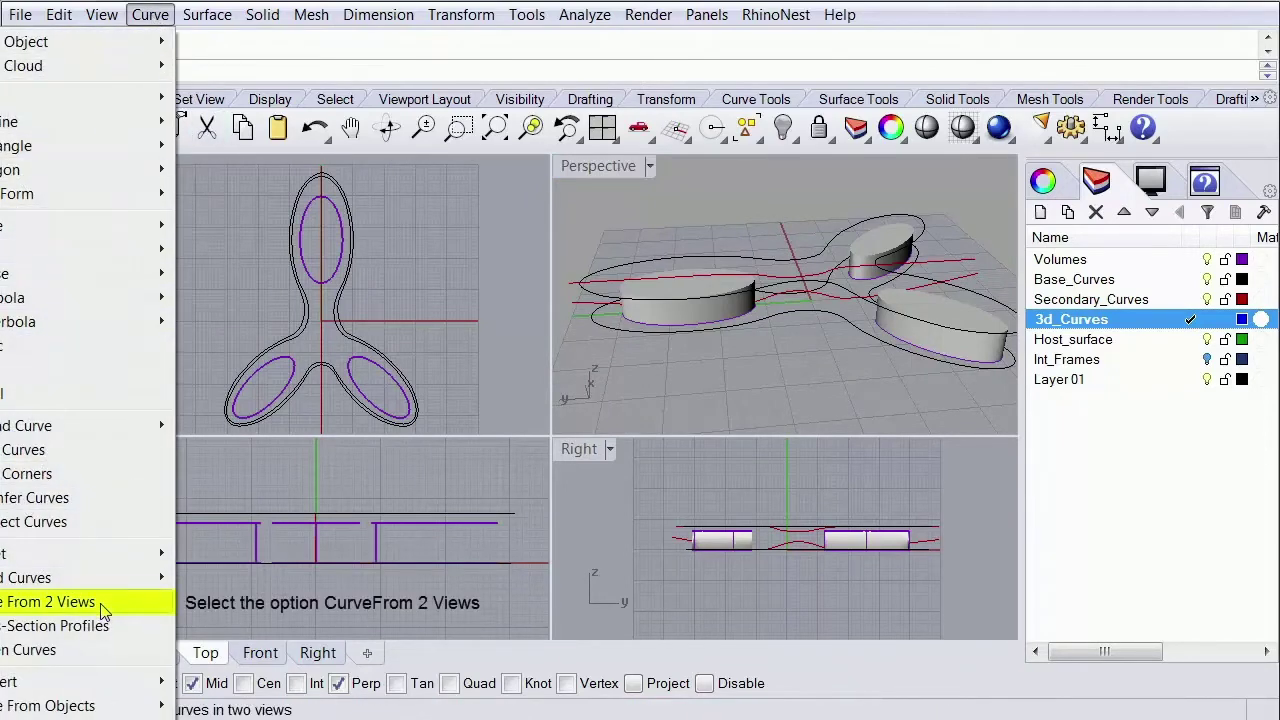
click(60, 602)
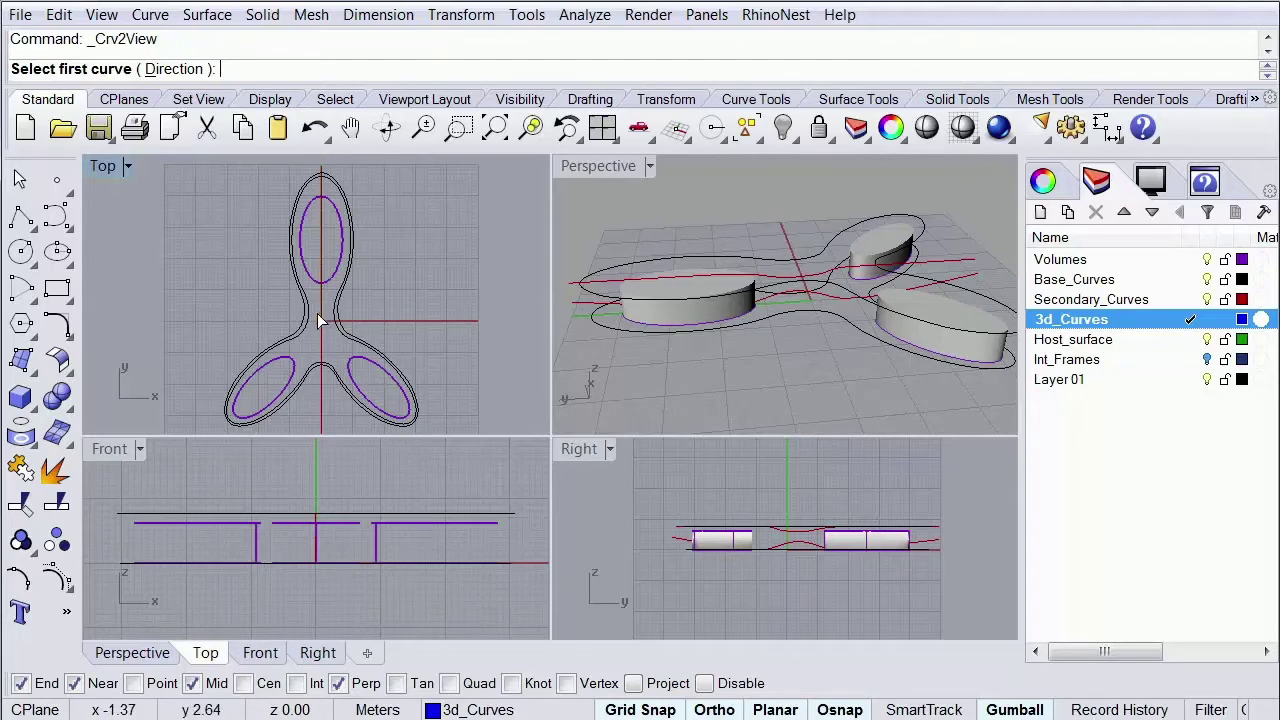
scroll(314, 320, up, 3)
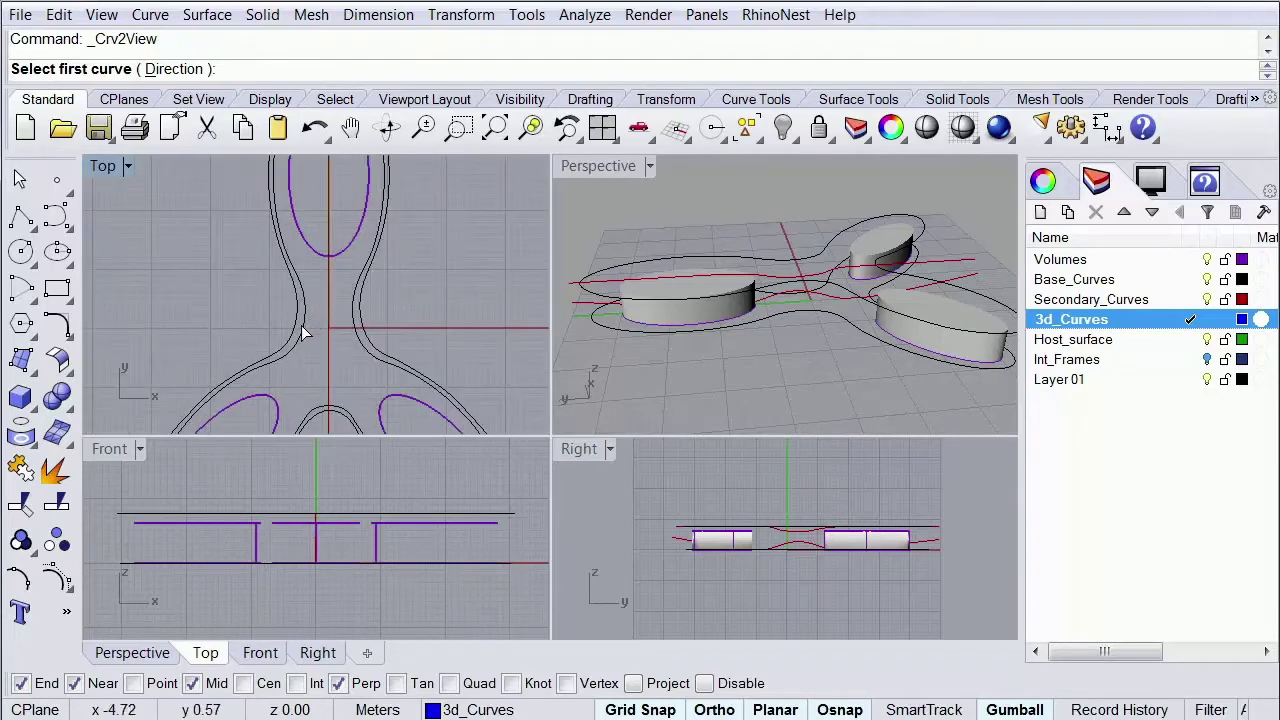
click(303, 333)
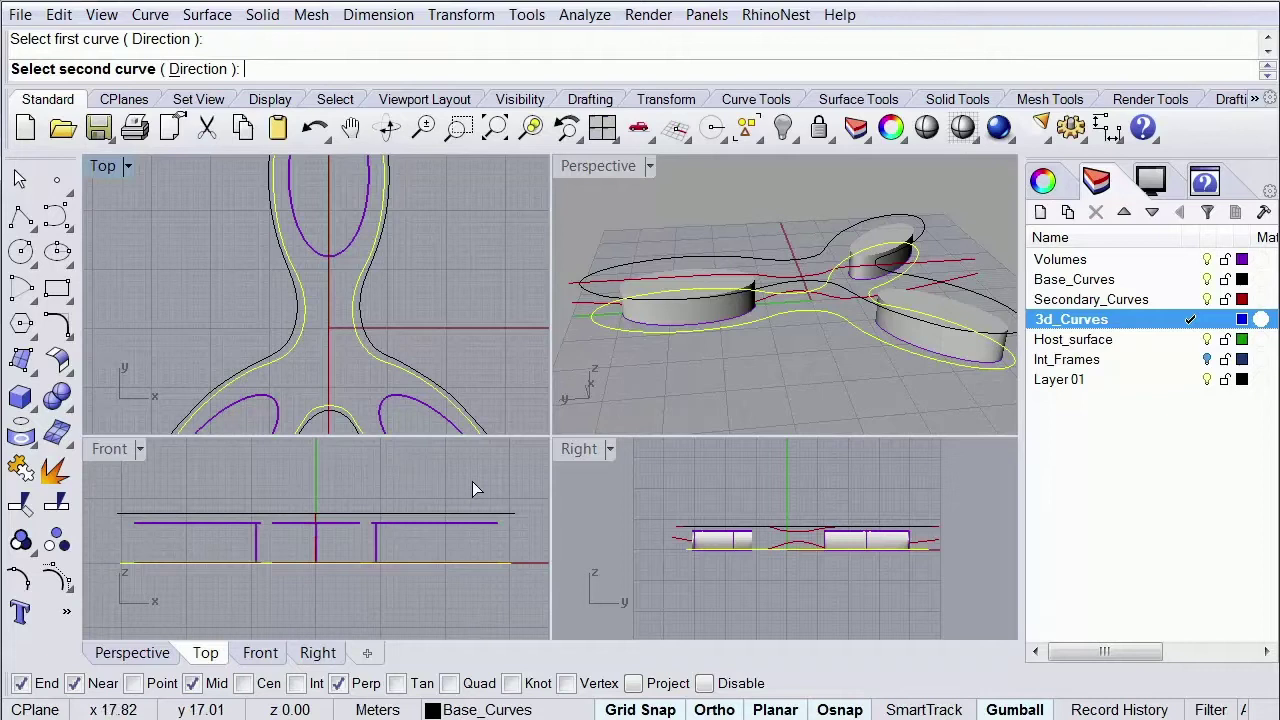
right_drag(778, 557, 763, 550)
scroll(766, 547, up, 4)
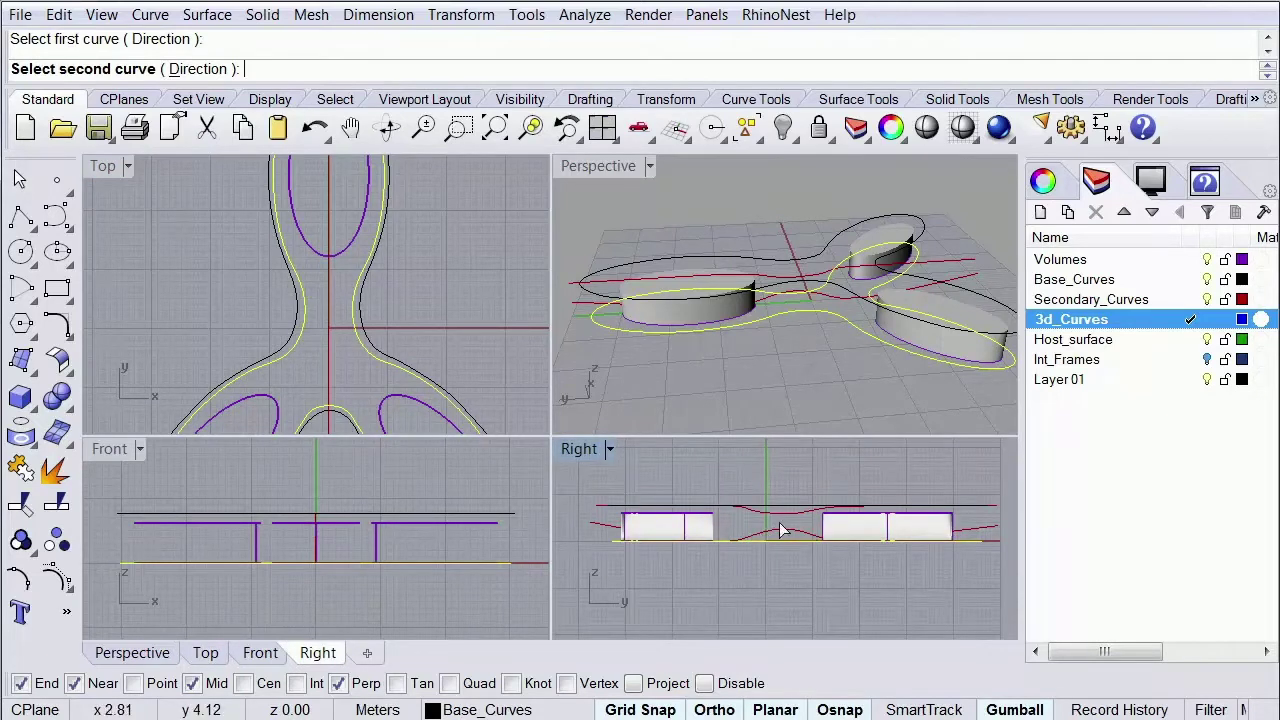
click(785, 537)
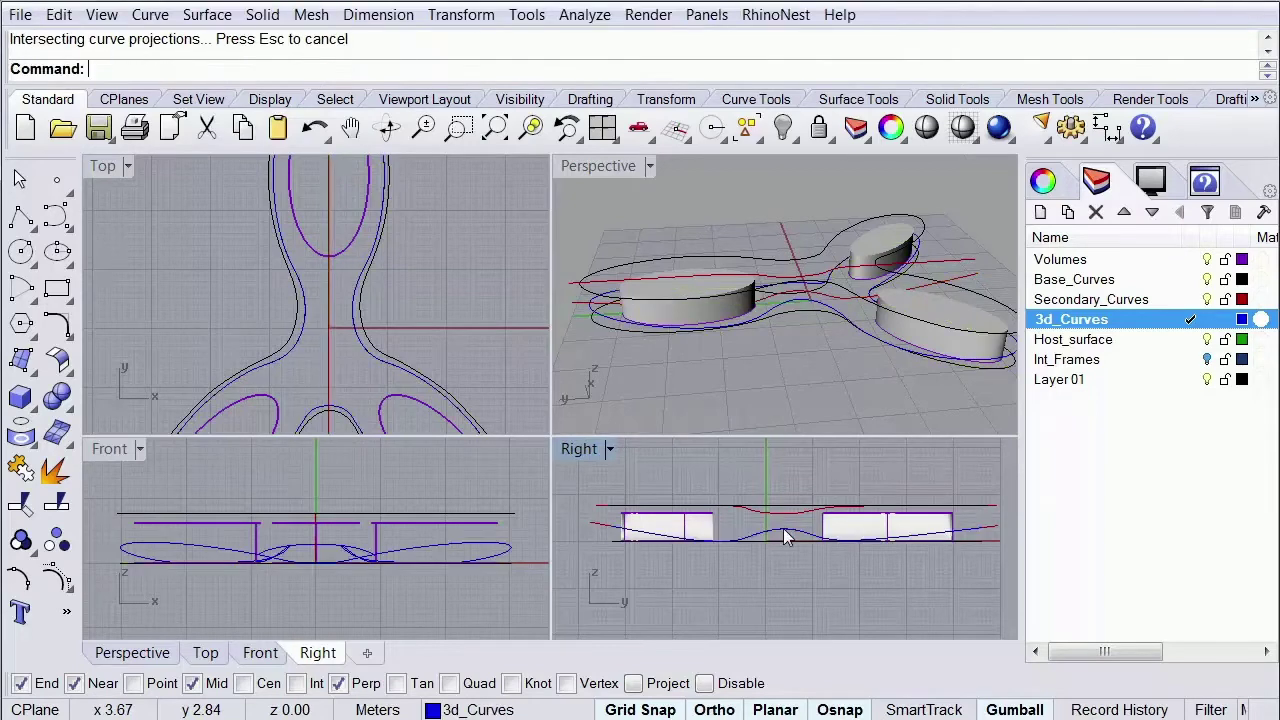
click(810, 308)
right_drag(806, 380, 776, 356)
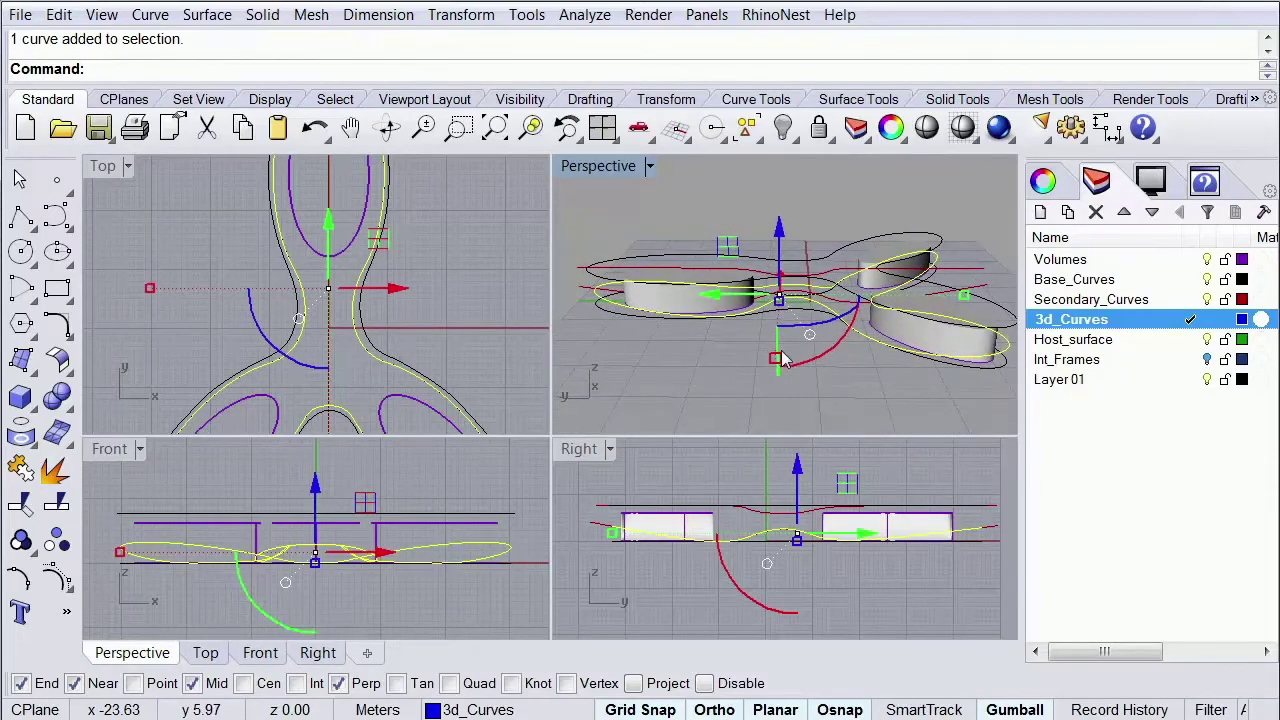
click(691, 389)
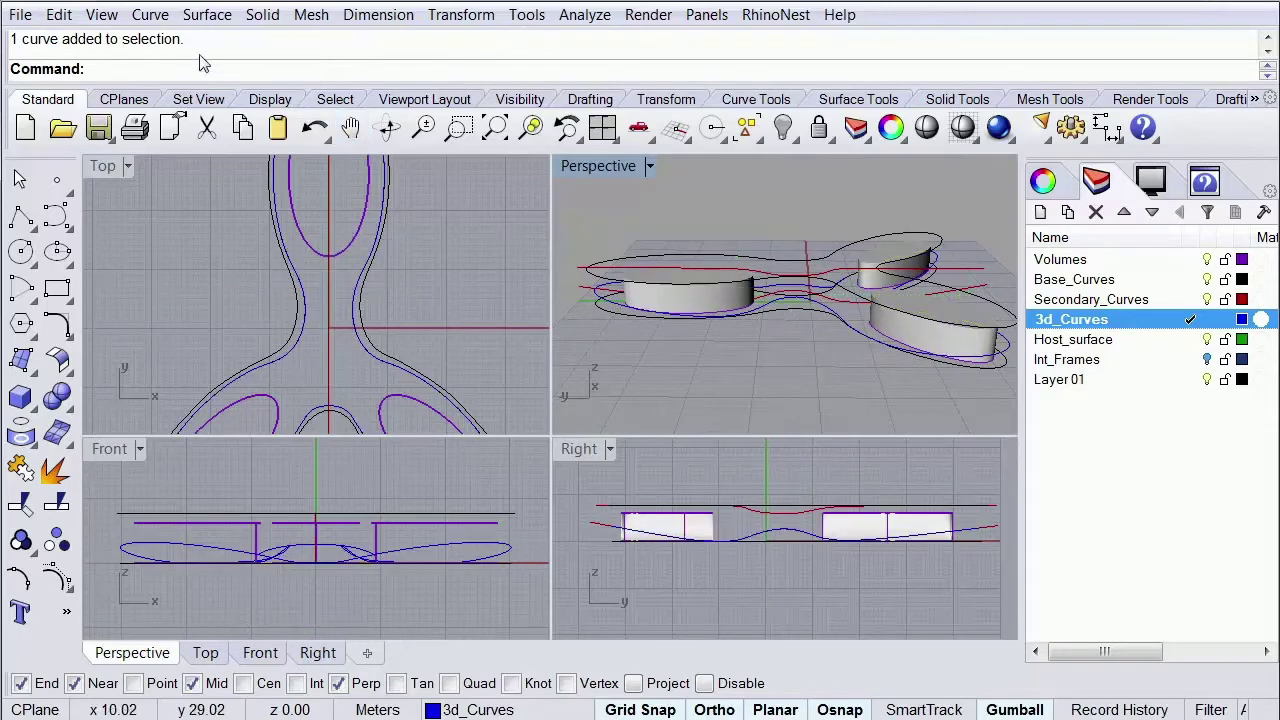
Create a second Curve From 2 Views from the upper base curve in Top and the upper secondary curve in Right
click(150, 14)
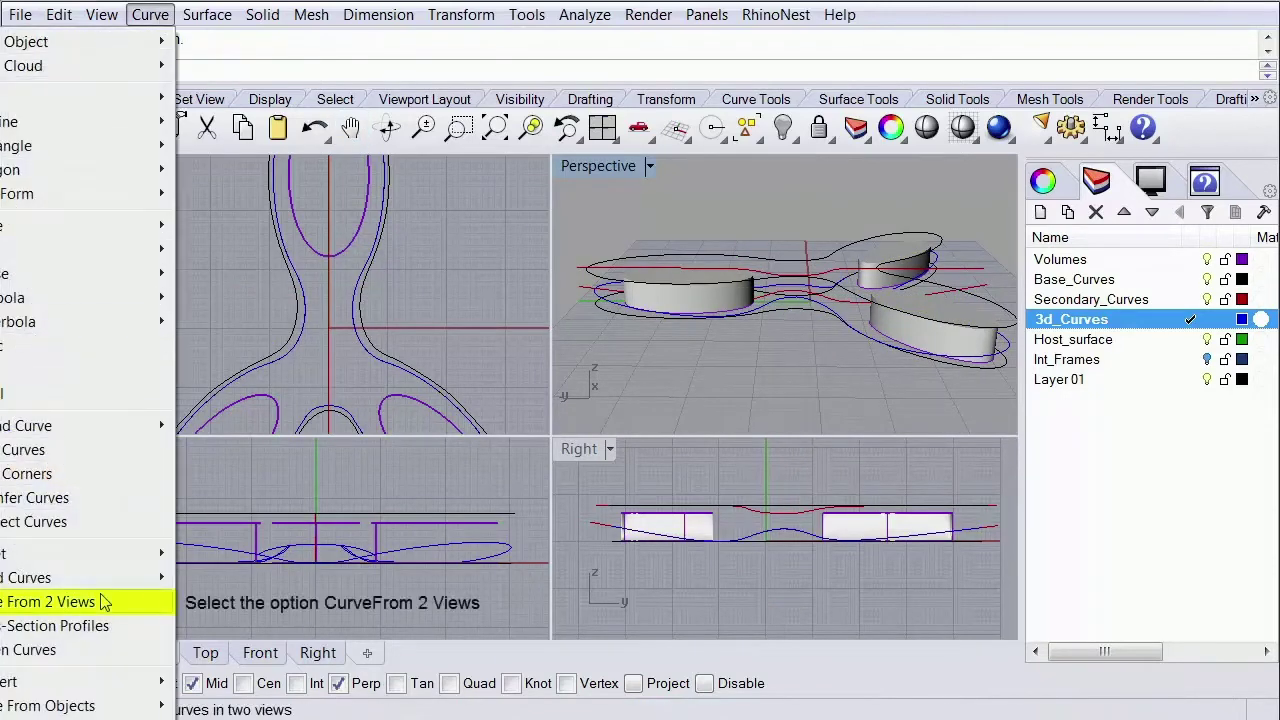
click(60, 602)
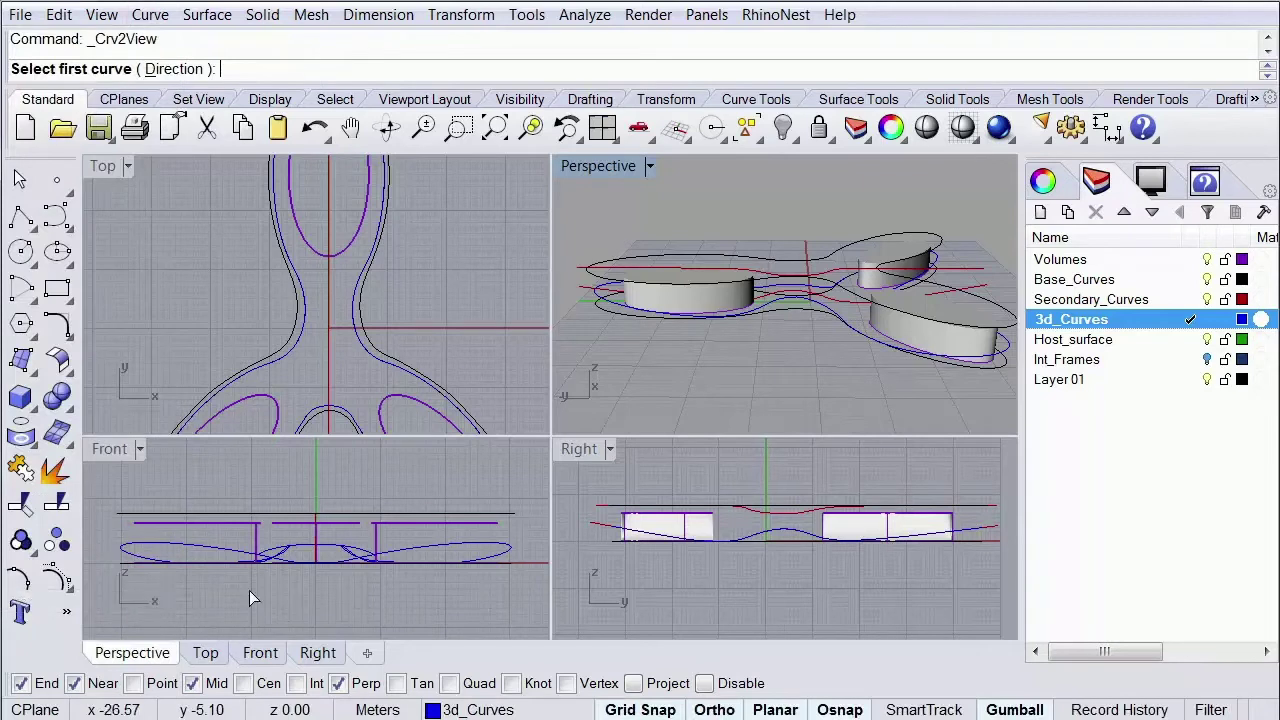
click(363, 325)
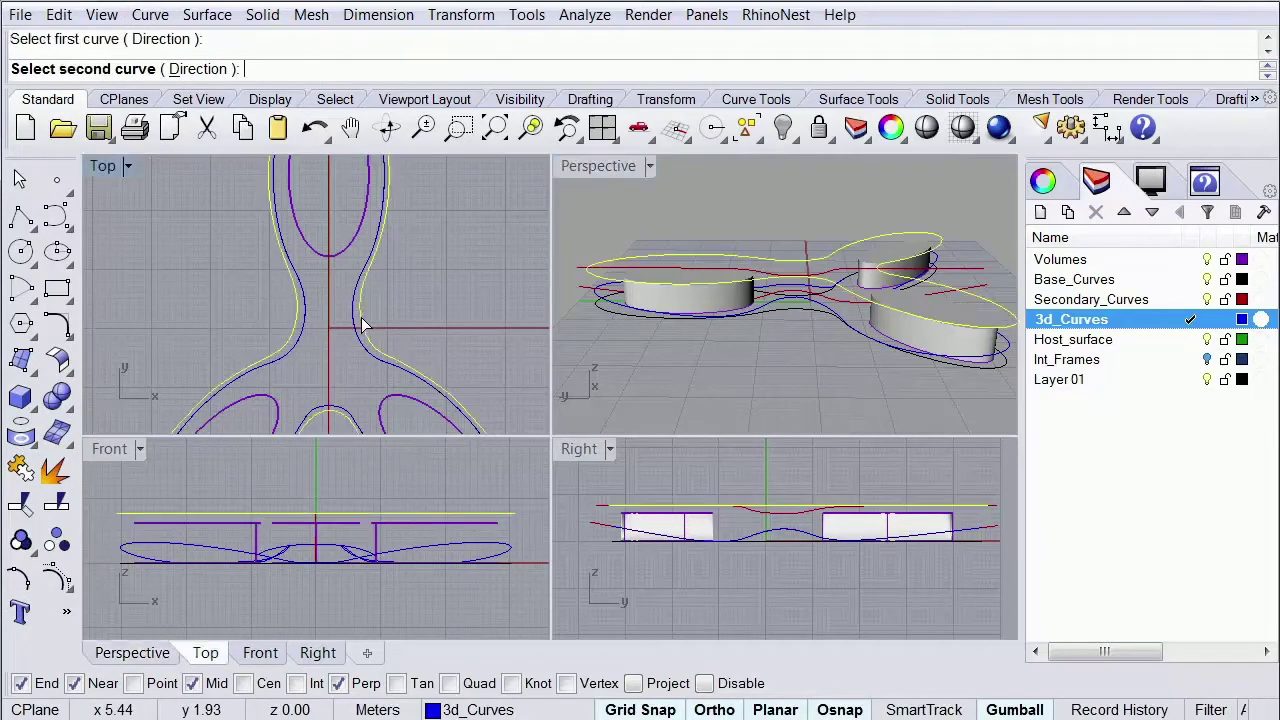
click(784, 523)
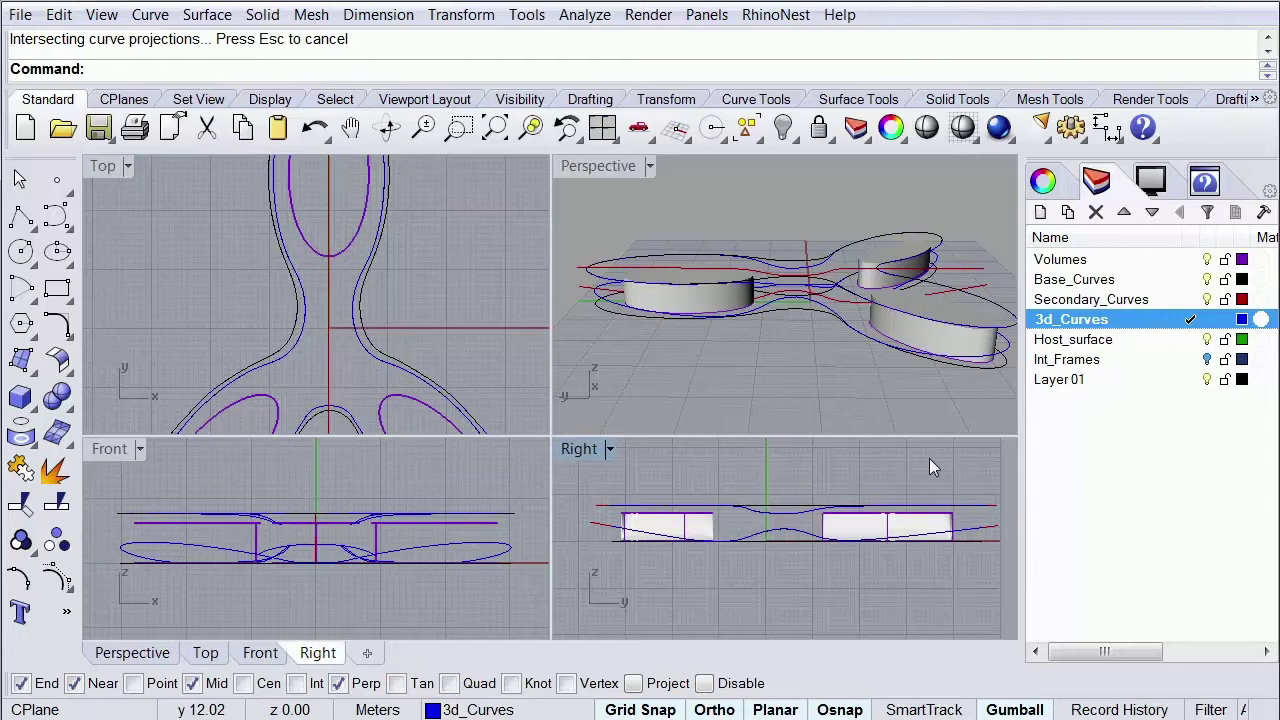
Turn off the Base_Curves and Secondary_Curves layers and maximize the Perspective view
click(1207, 282)
click(1207, 300)
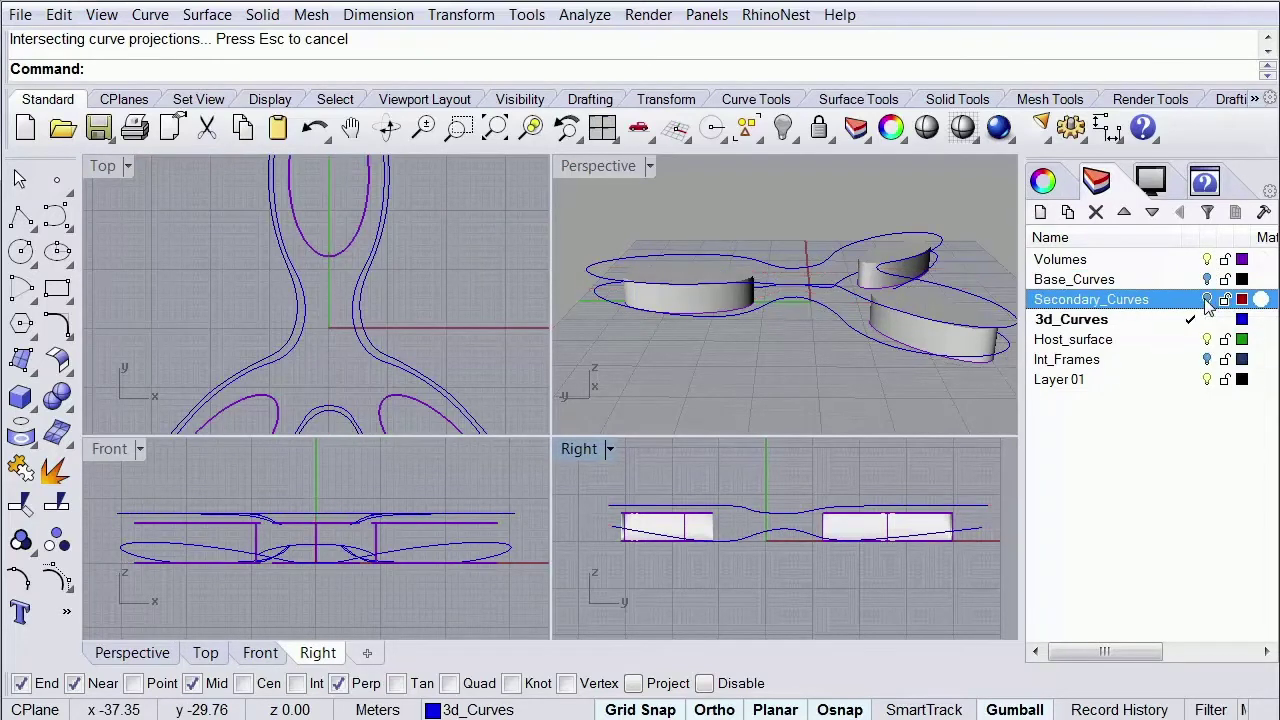
double_click(603, 166)
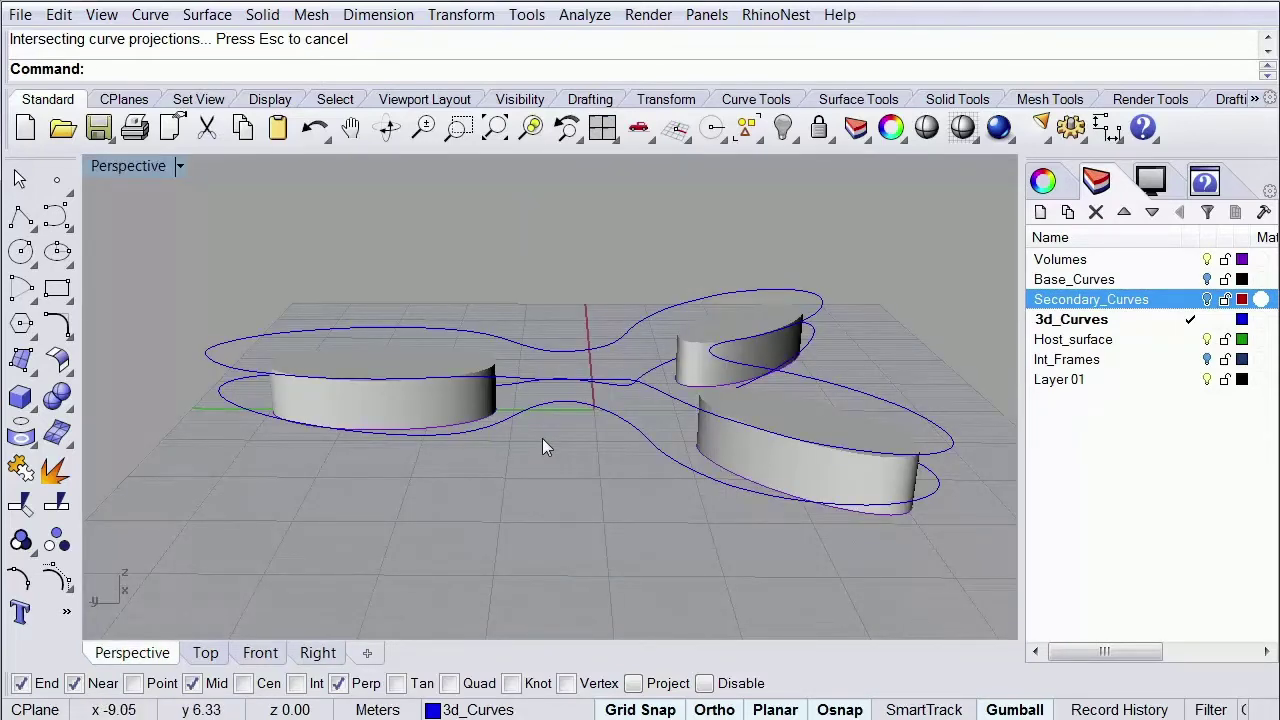
Draw a polyline about 4.8 m long from the tip of the upper 3D curve to the midpoint snap on the lower one
click(22, 218)
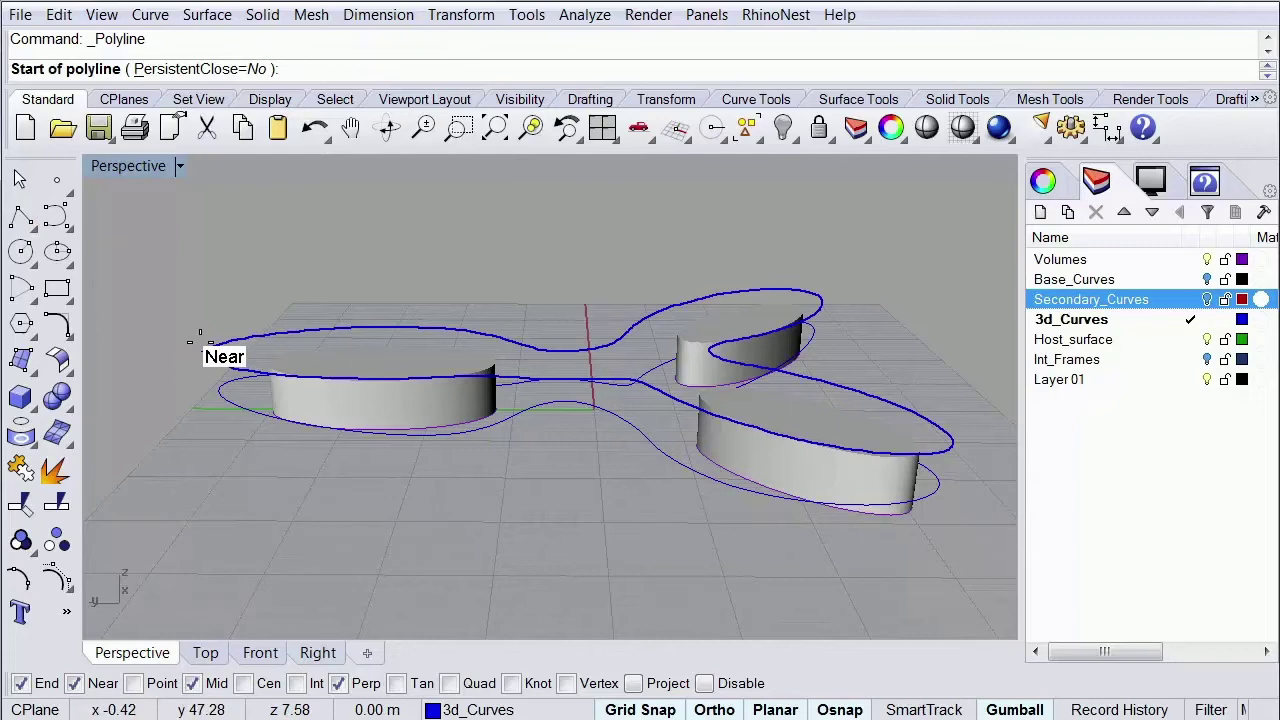
click(204, 348)
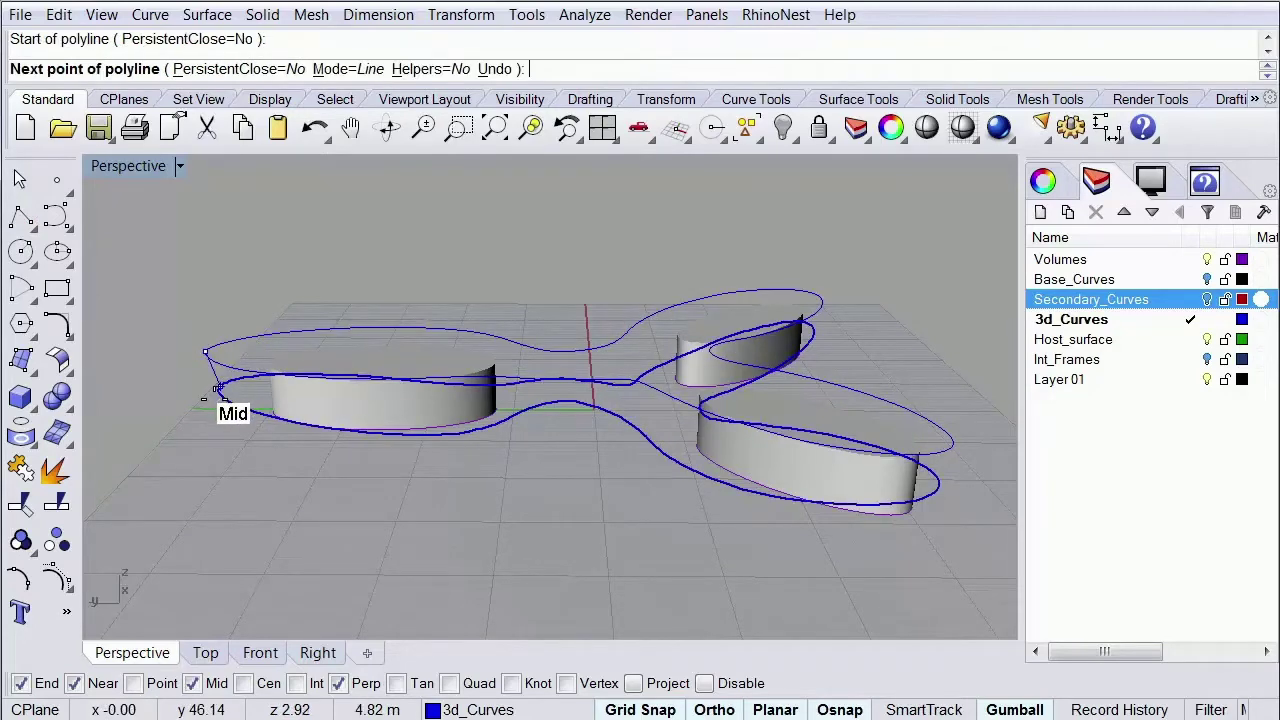
click(216, 389)
key(Return)
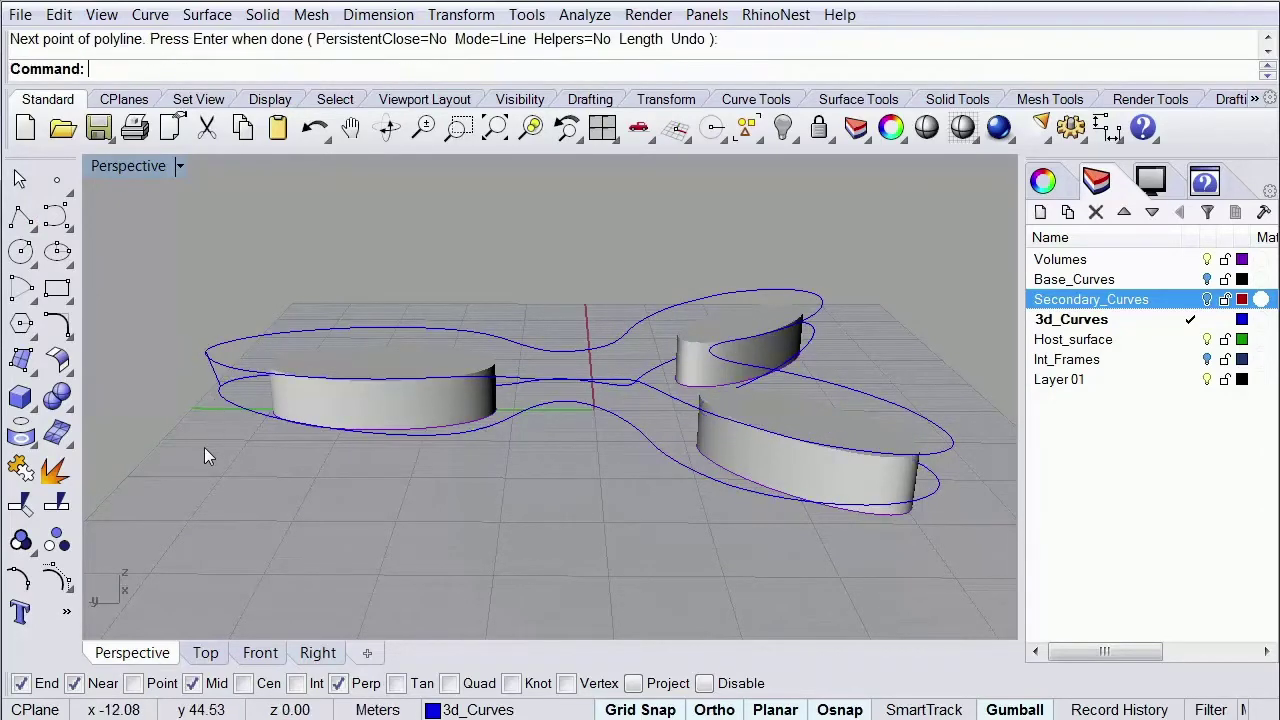
Create a closed Sweep2 surface with the upper and lower 3D curves as rails and the connecting polyline as cross section, without simplification
right_drag(204, 450, 331, 460)
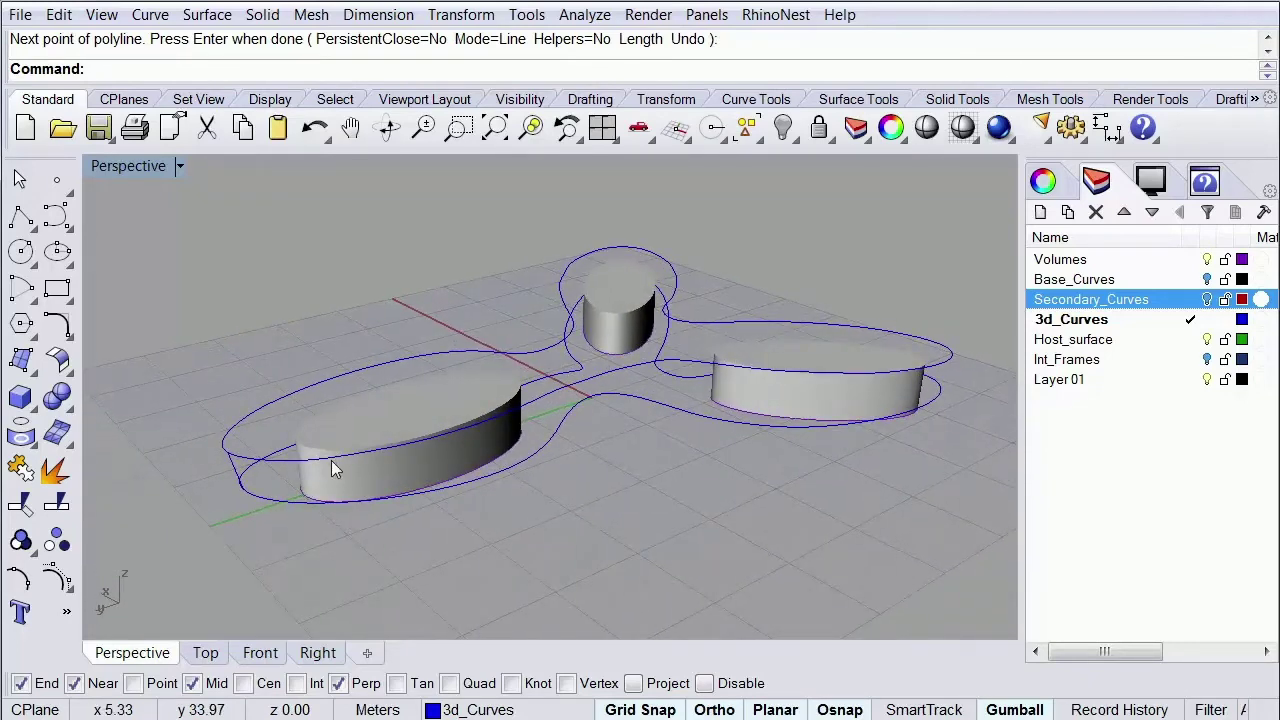
text(Sw)
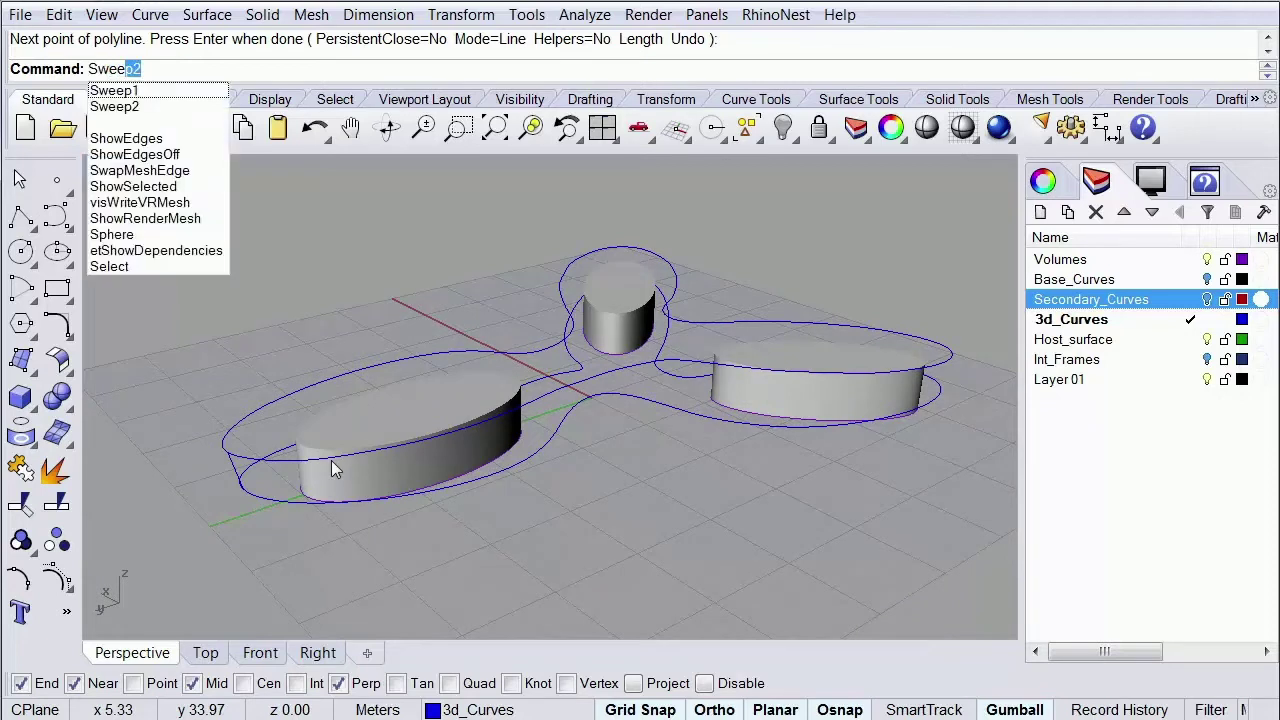
text(ee)
key(Return)
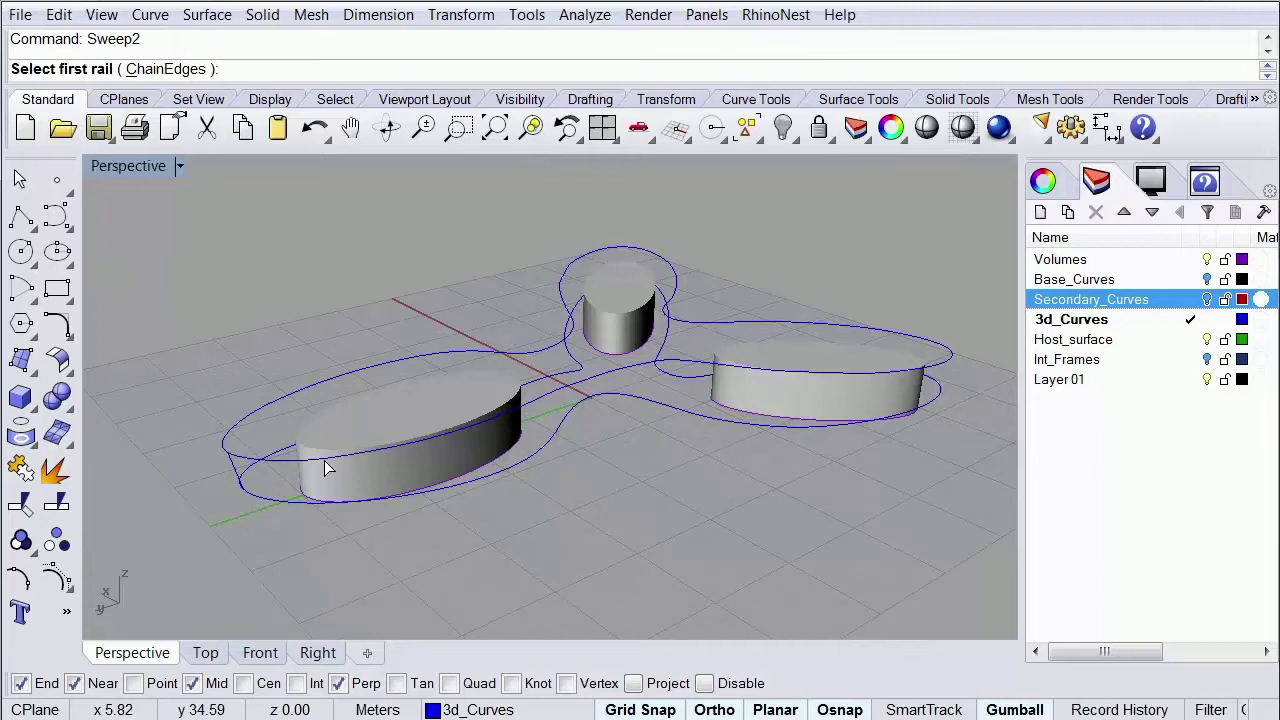
click(278, 468)
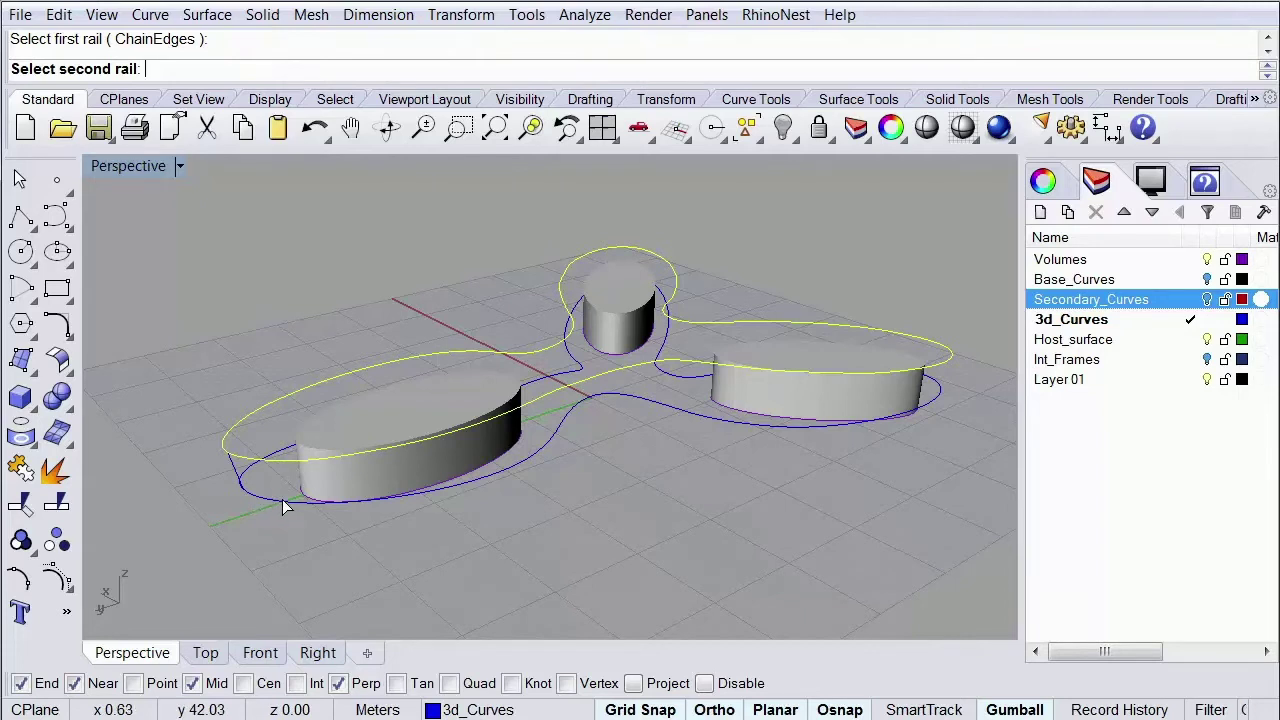
click(284, 506)
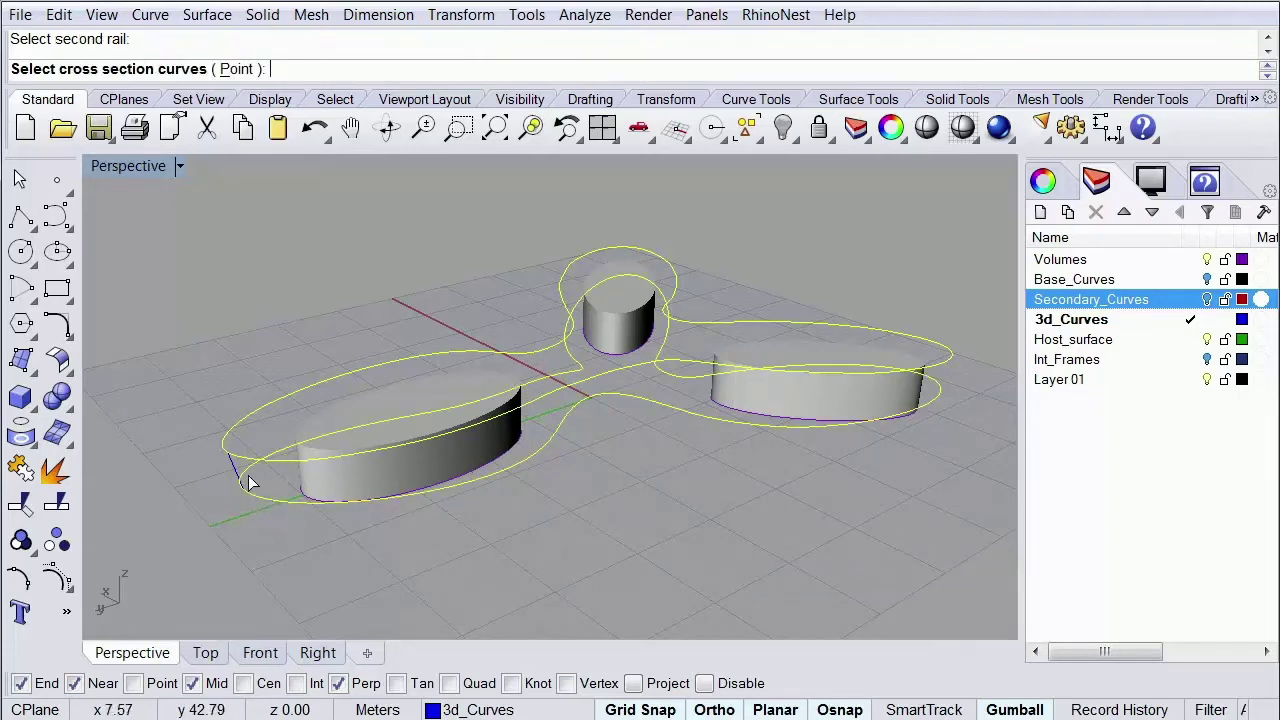
click(238, 480)
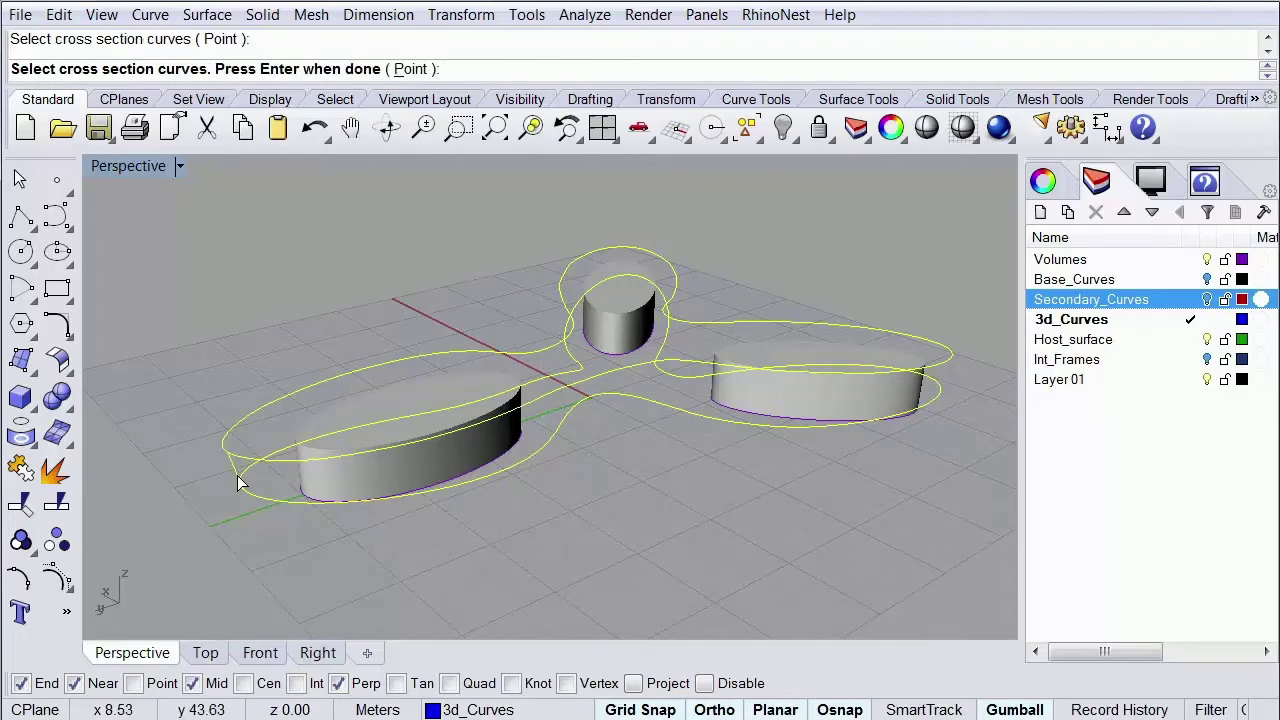
key(Return)
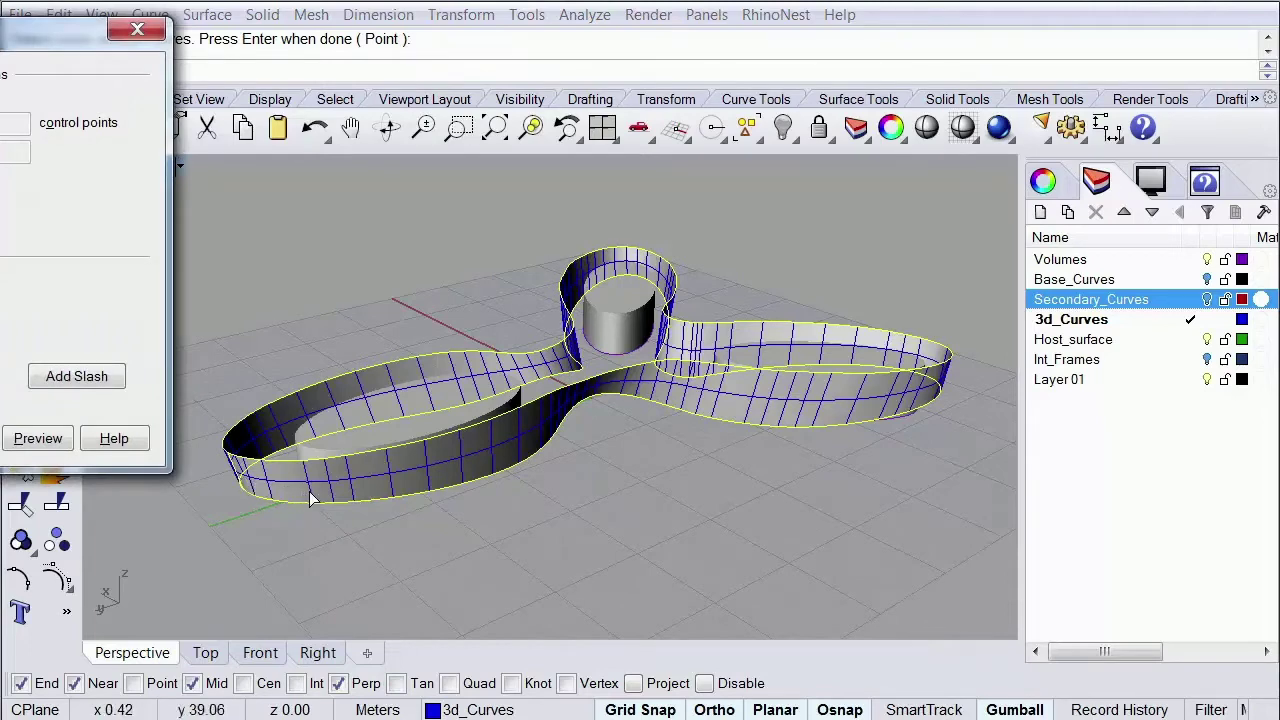
drag(31, 39, 200, 68)
right_drag(492, 425, 829, 451)
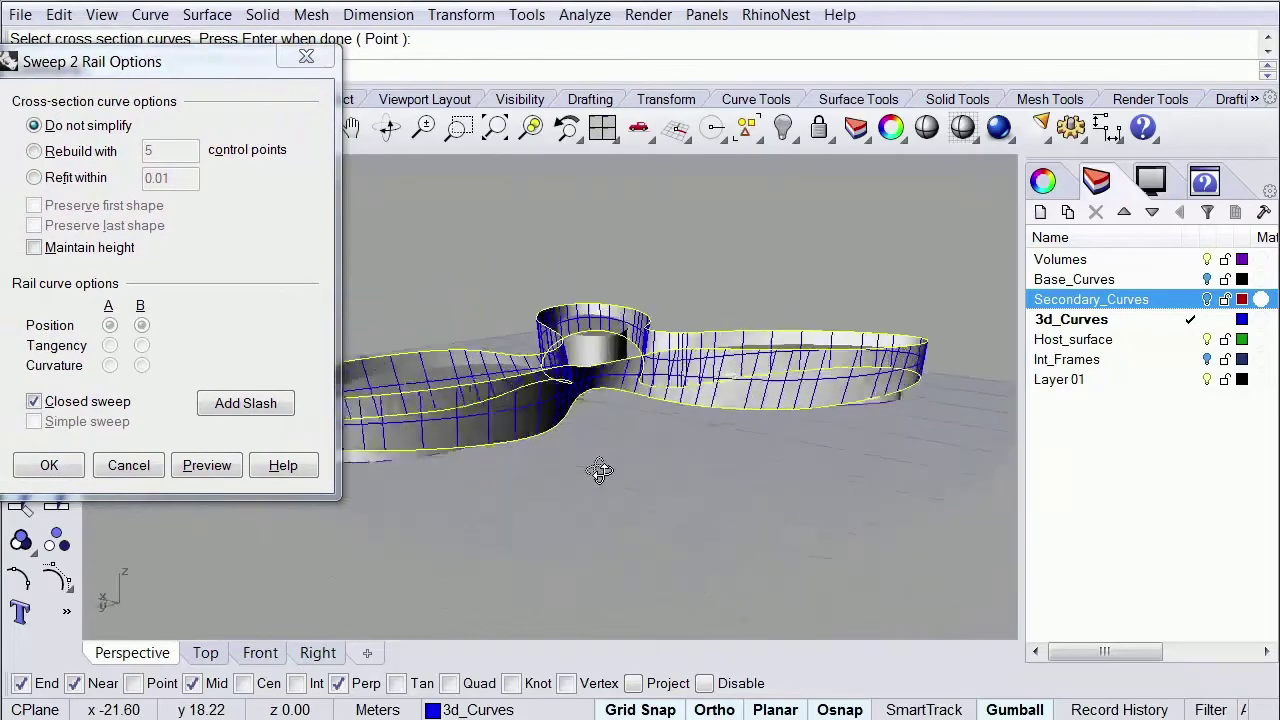
right_drag(600, 470, 670, 503)
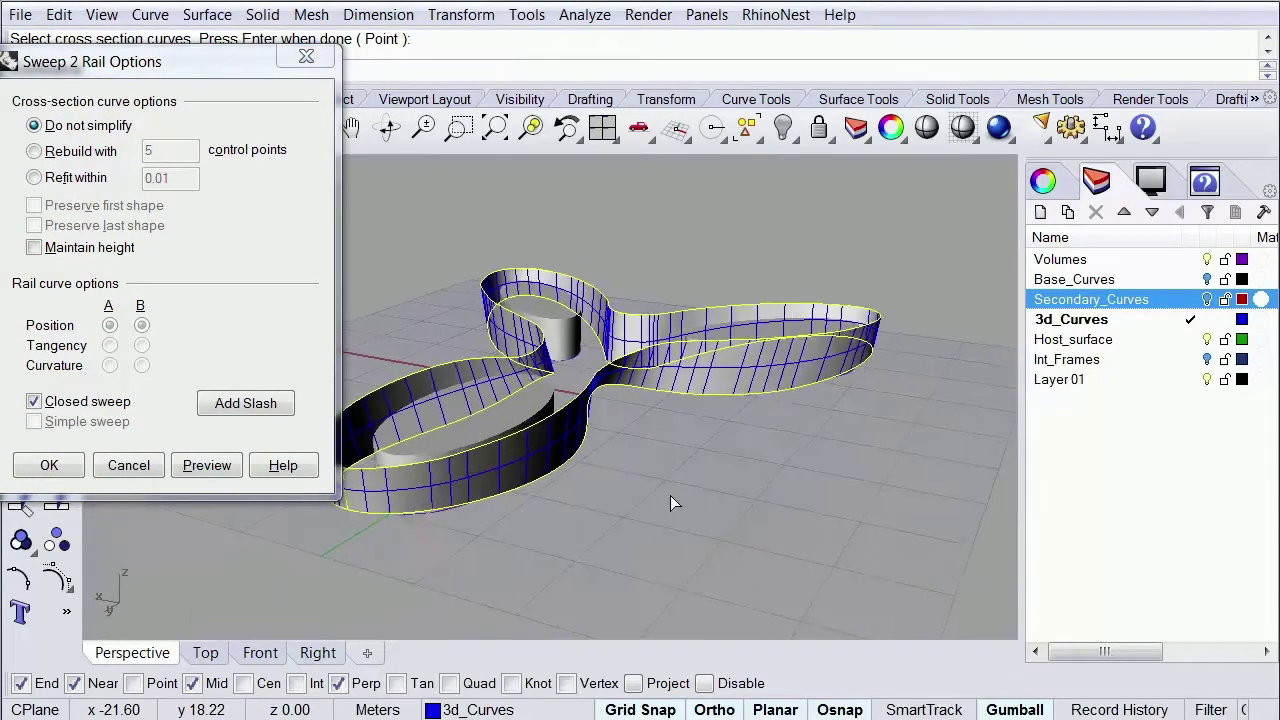
click(55, 470)
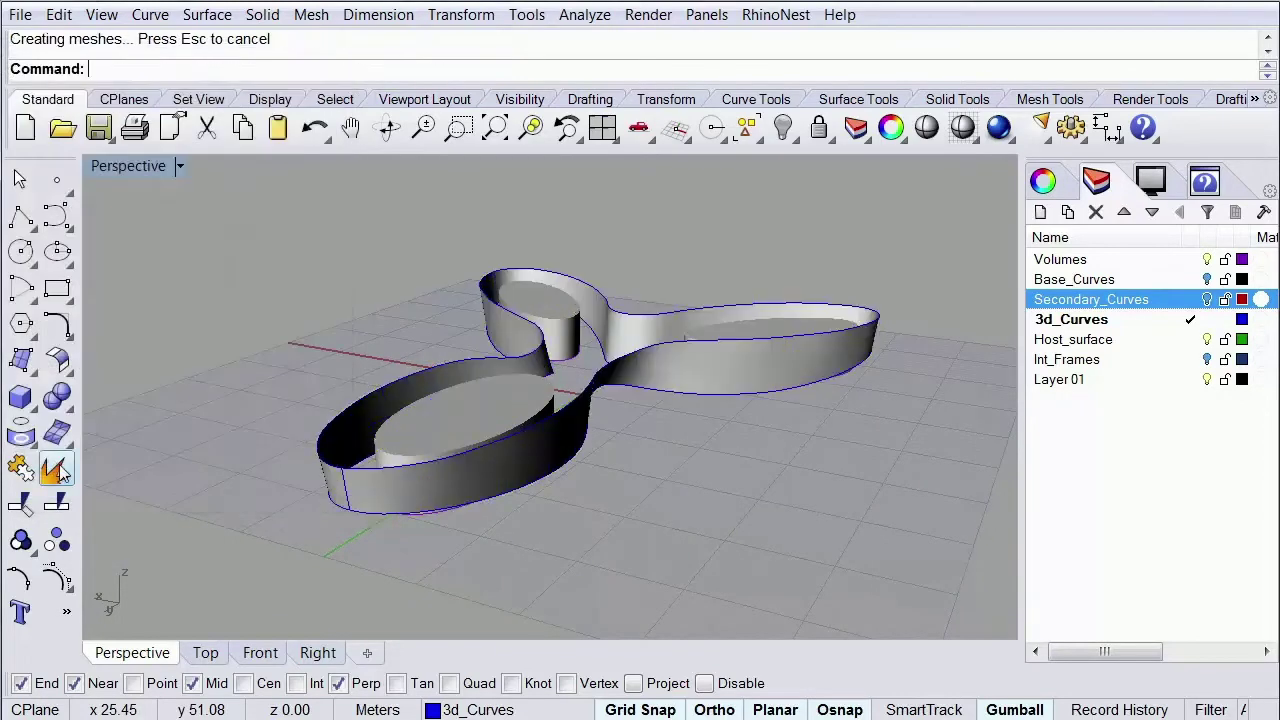
Return to the four-viewport layout and maximize the Right view to show the full length of the swept surface
right_drag(308, 540, 795, 485)
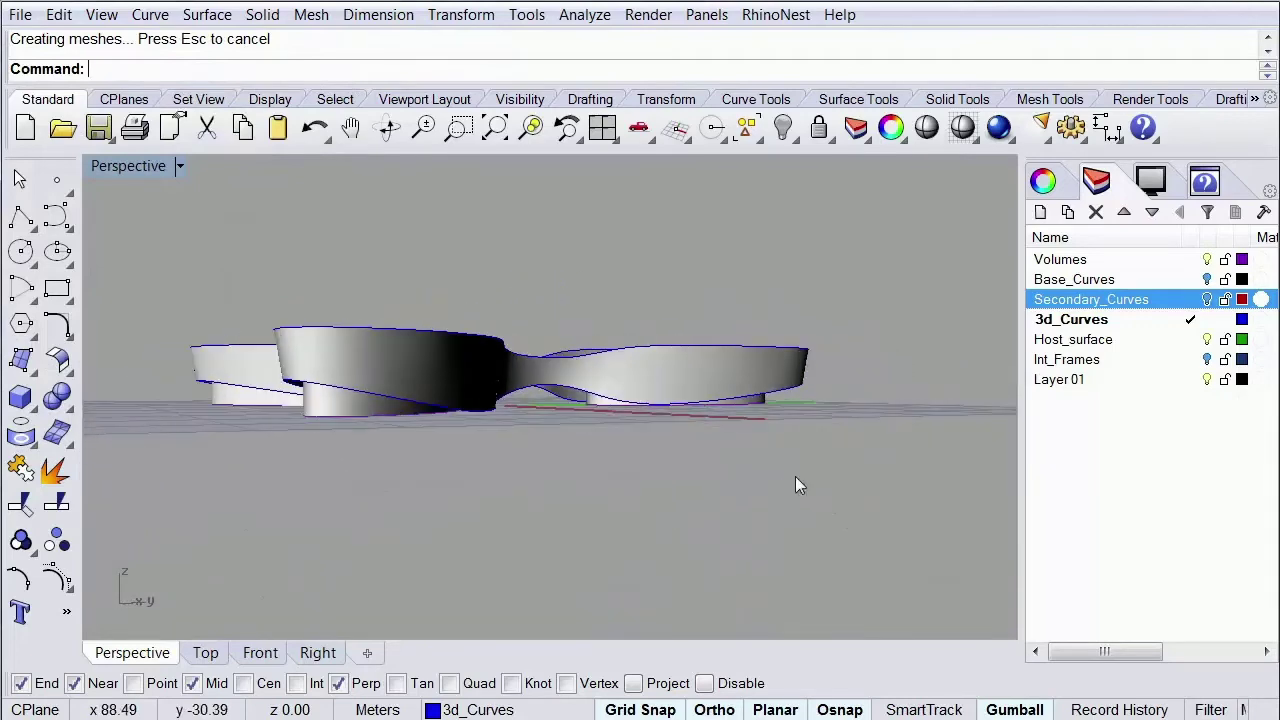
right_drag(300, 487, 429, 531)
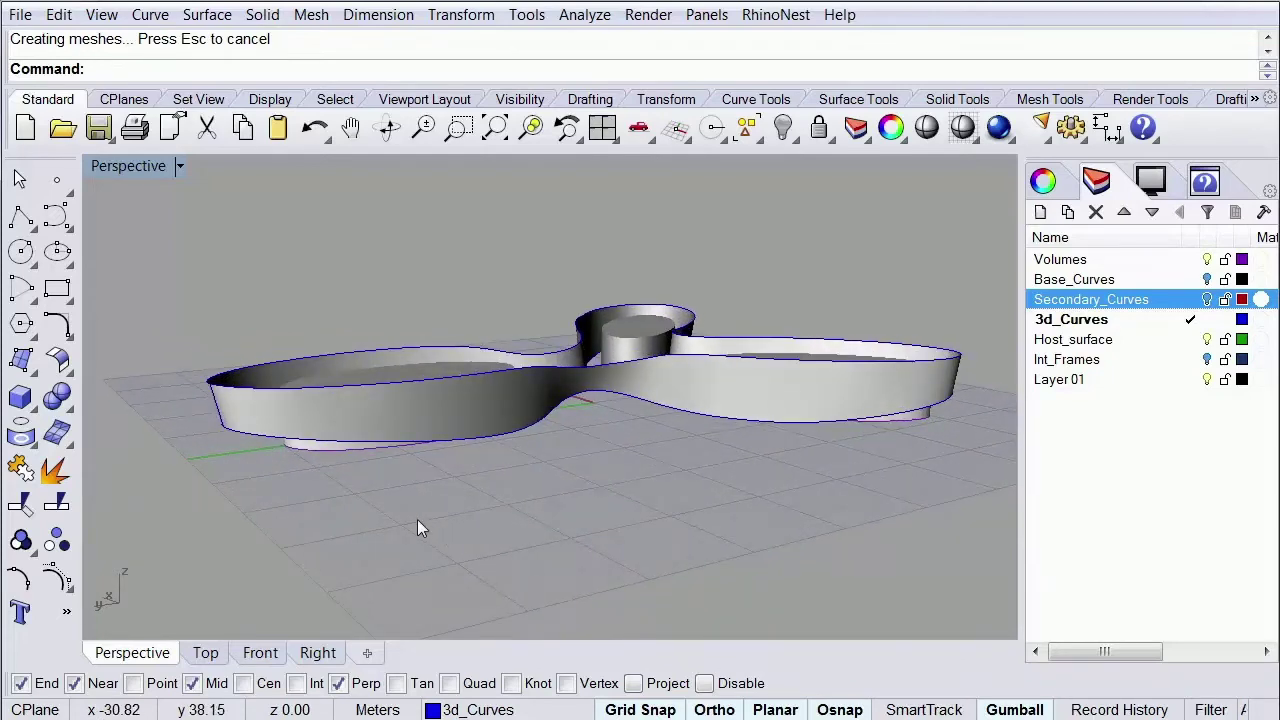
double_click(128, 165)
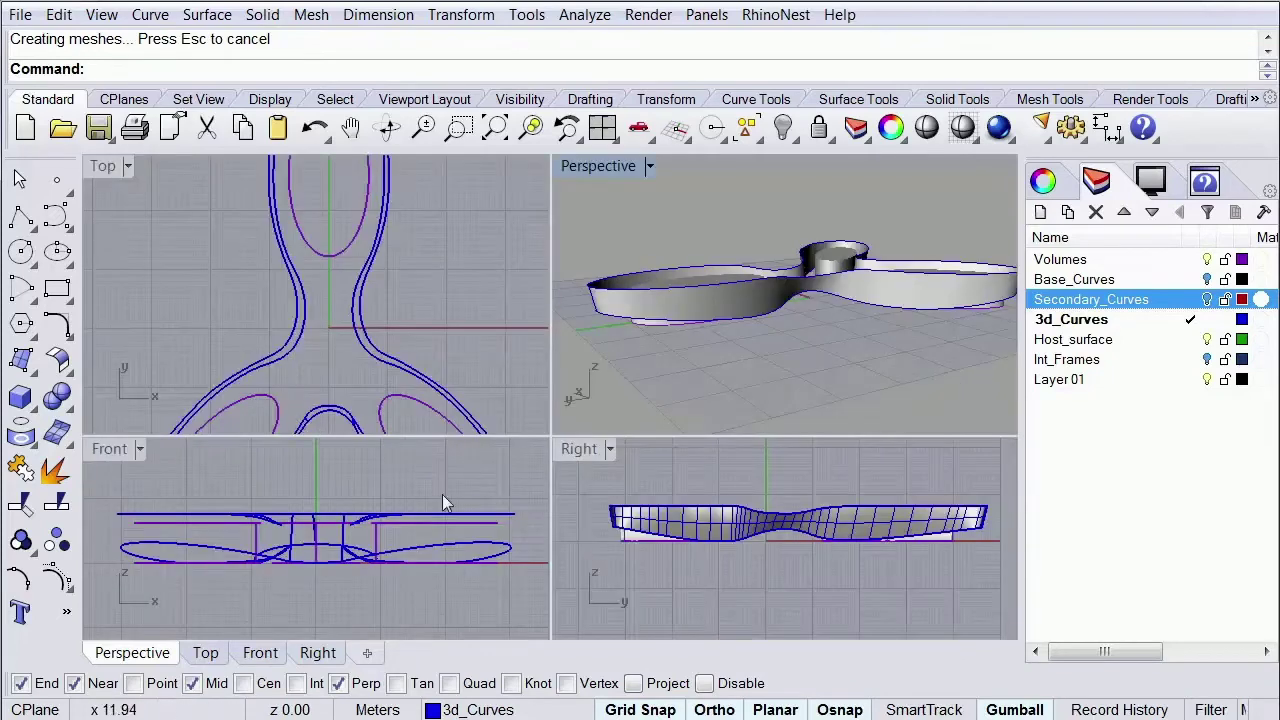
double_click(583, 449)
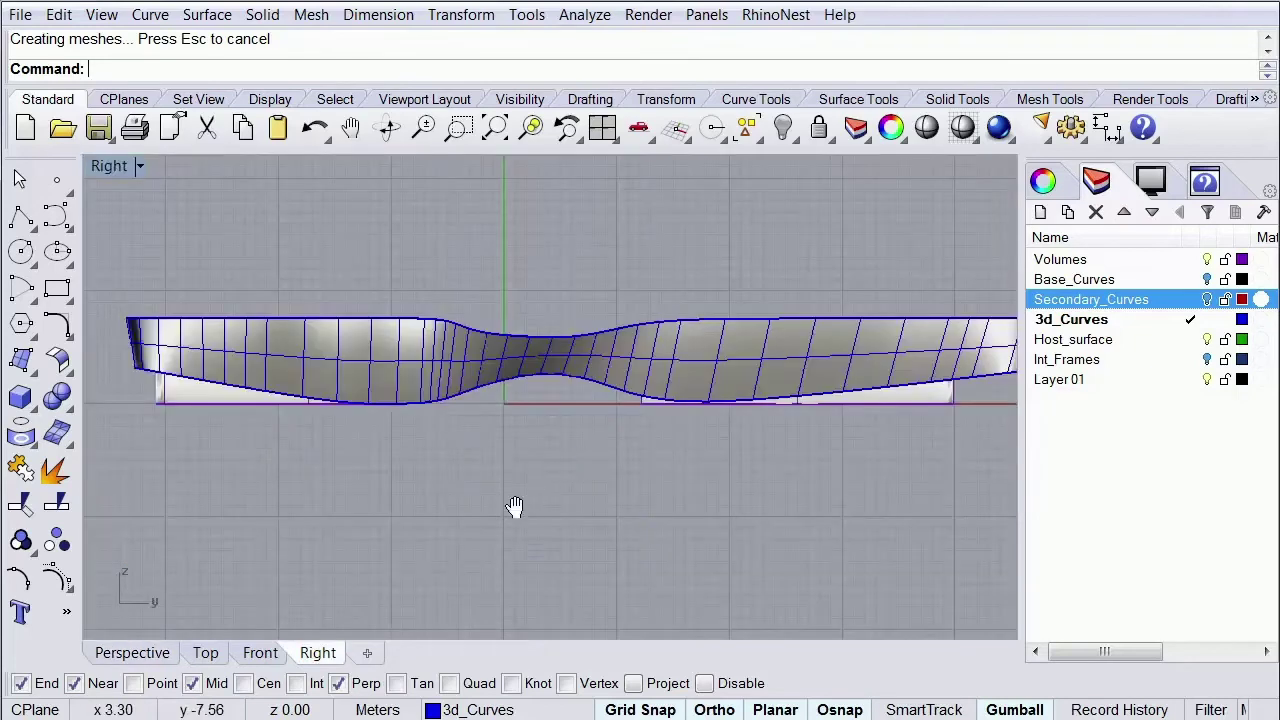
right_drag(514, 507, 496, 547)
scroll(473, 545, down, 2)
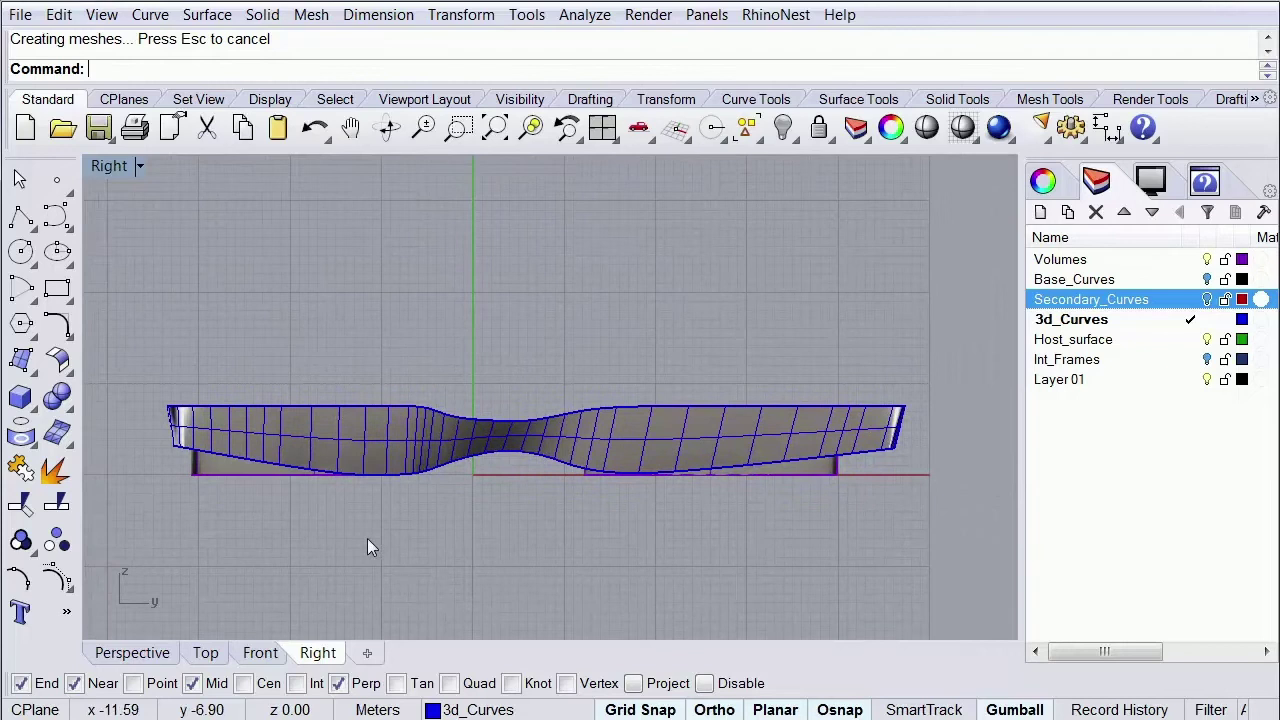
Cut a horizontal Section through the whole swept polysurface at a height of 5 m in the Right view
click(540, 442)
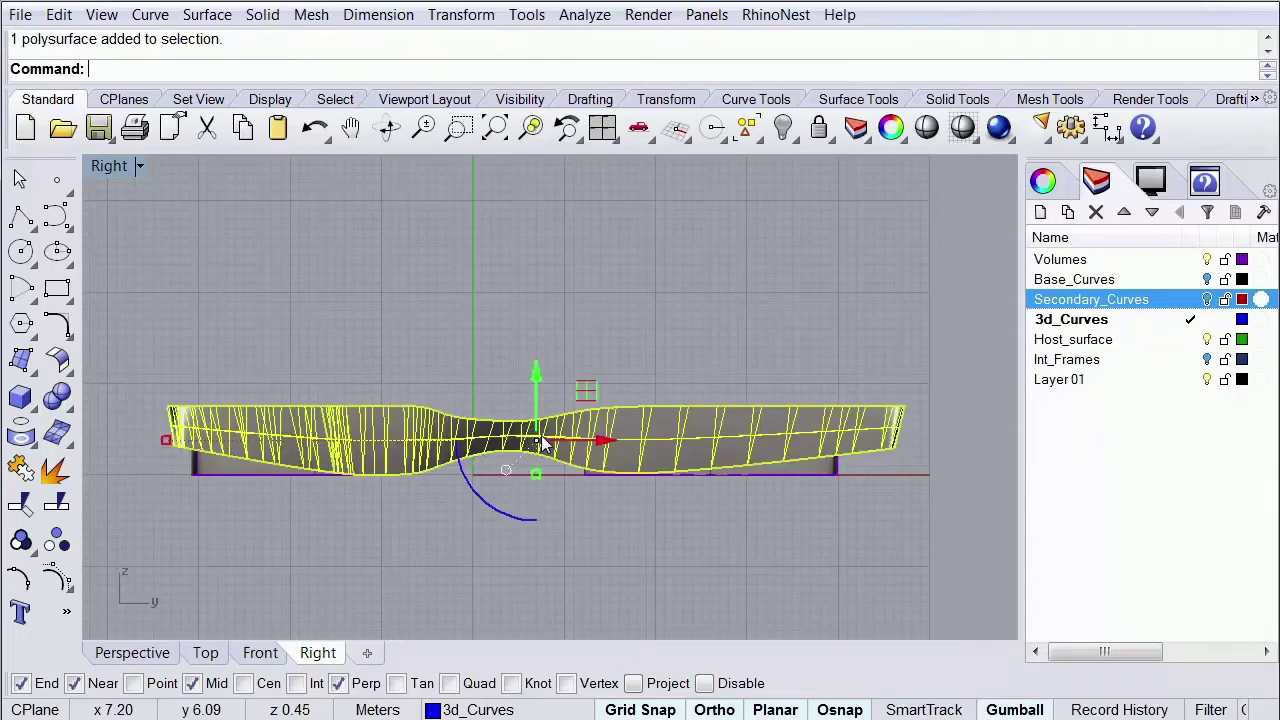
text(ec)
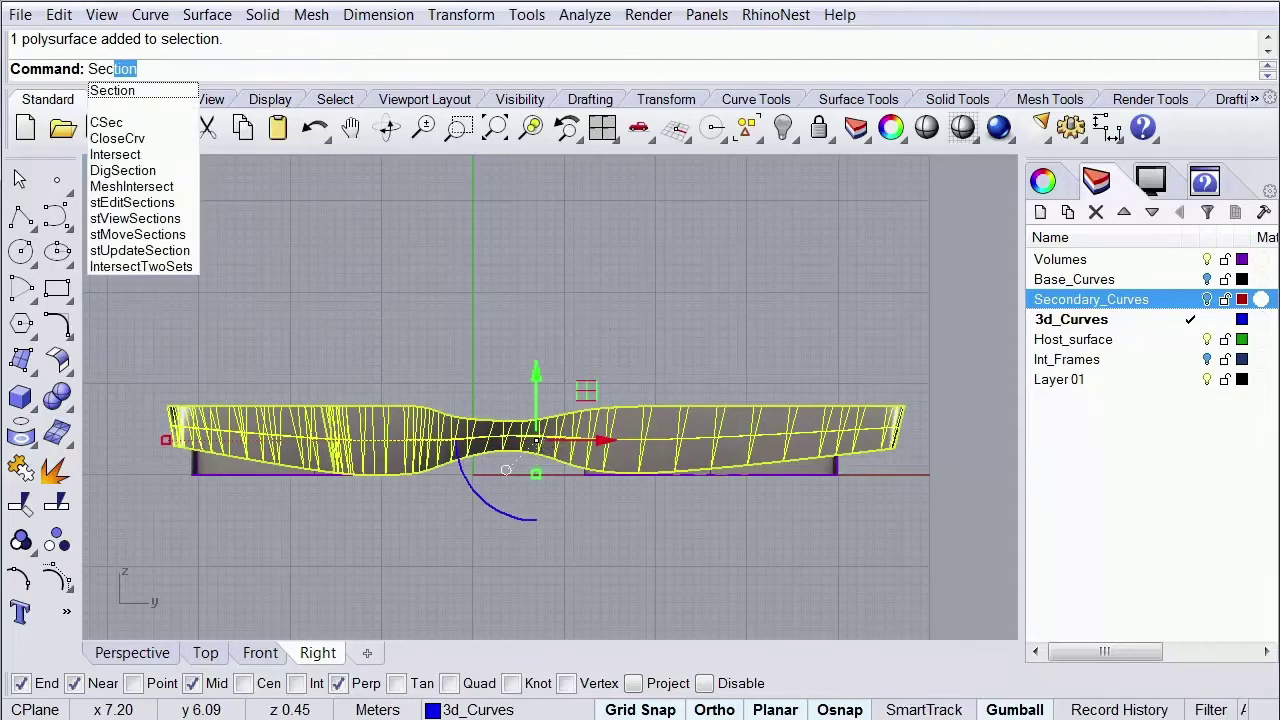
text(tion)
key(Return)
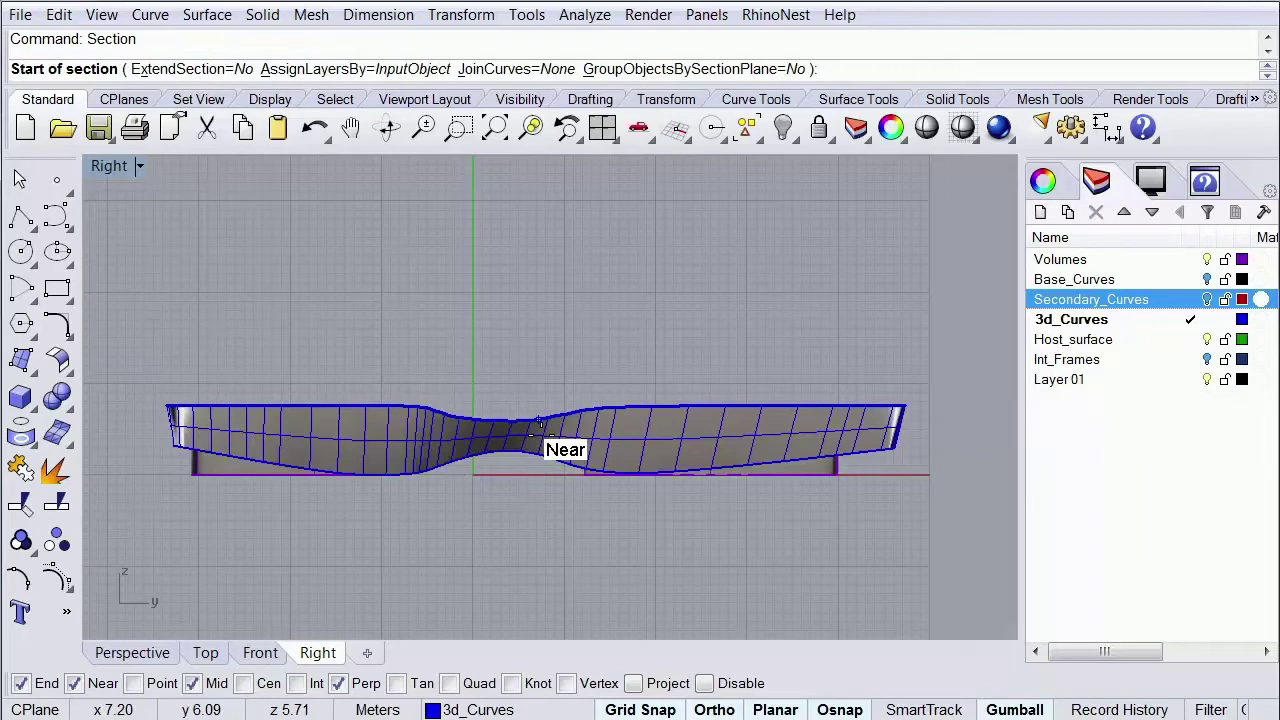
scroll(150, 428, up, 1)
click(145, 427)
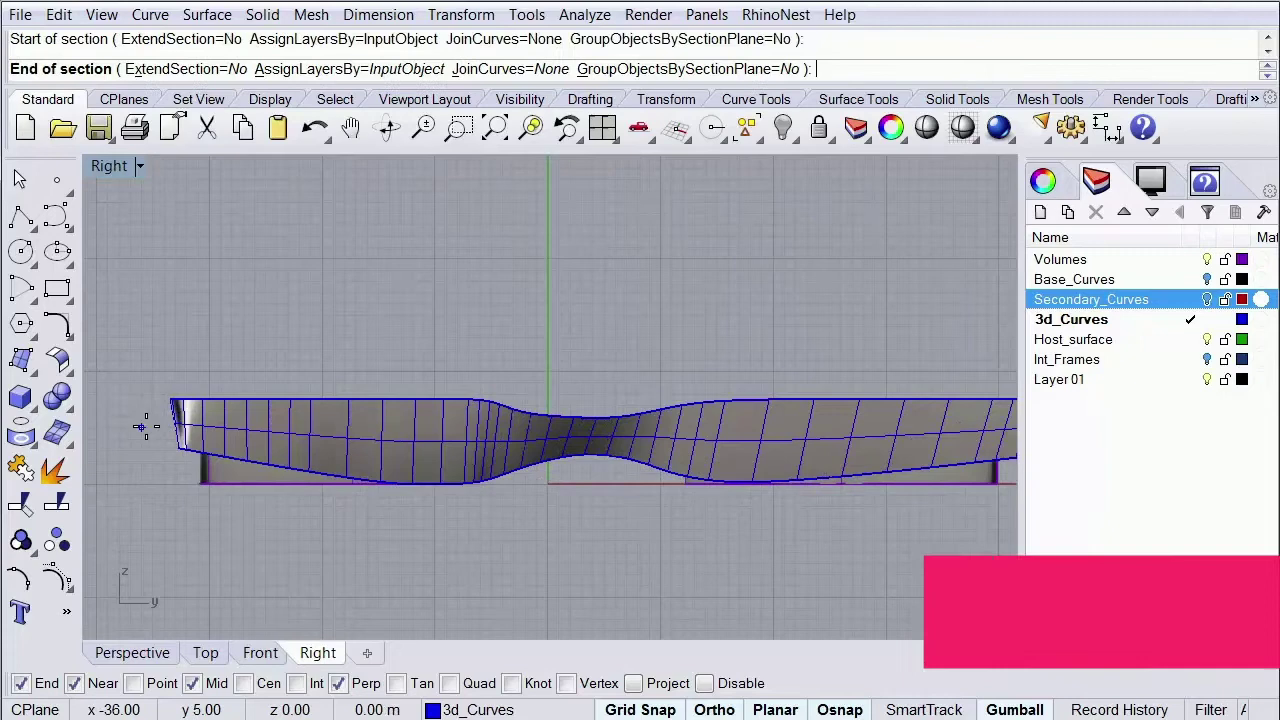
scroll(690, 460, down, 3)
right_drag(691, 451, 530, 460)
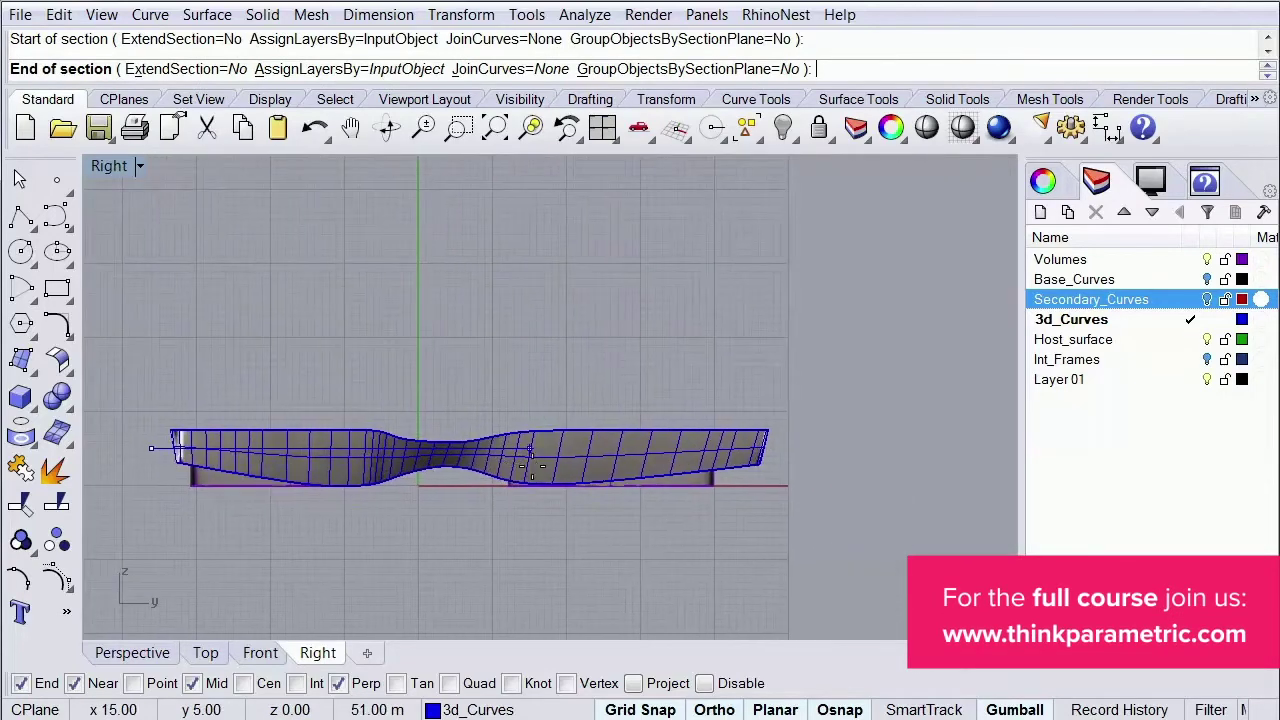
click(790, 450)
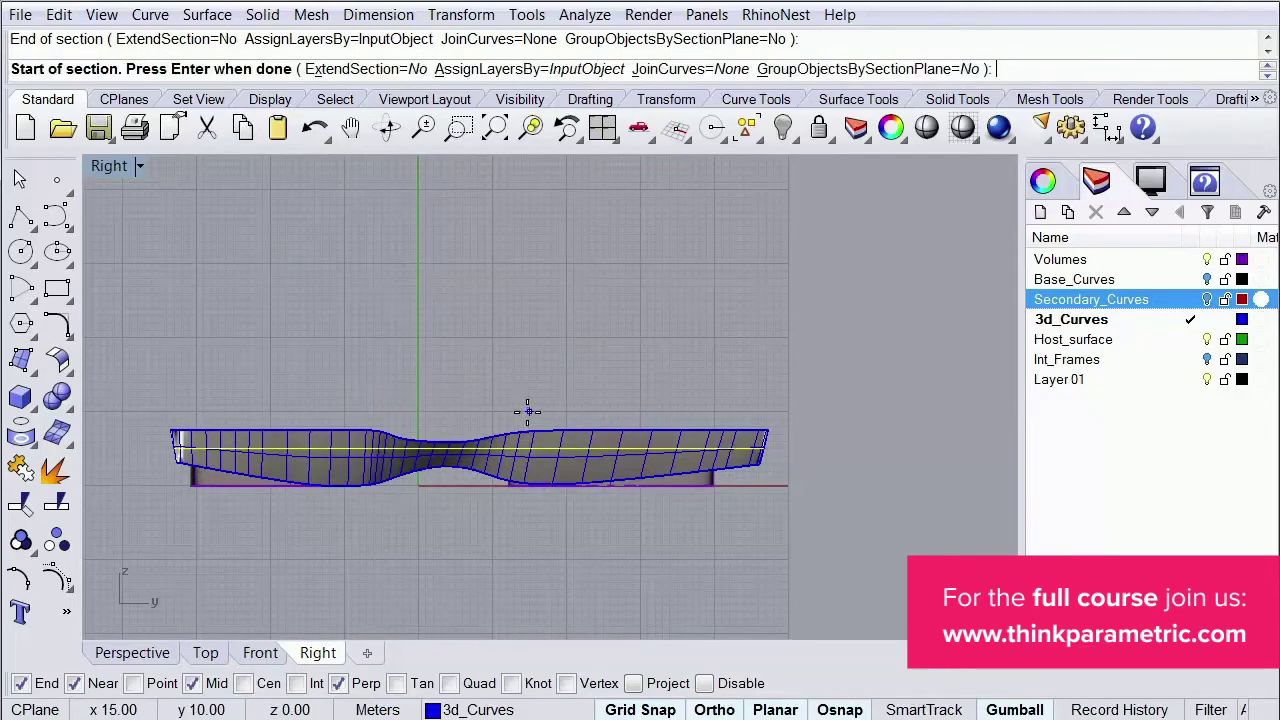
key(Return)
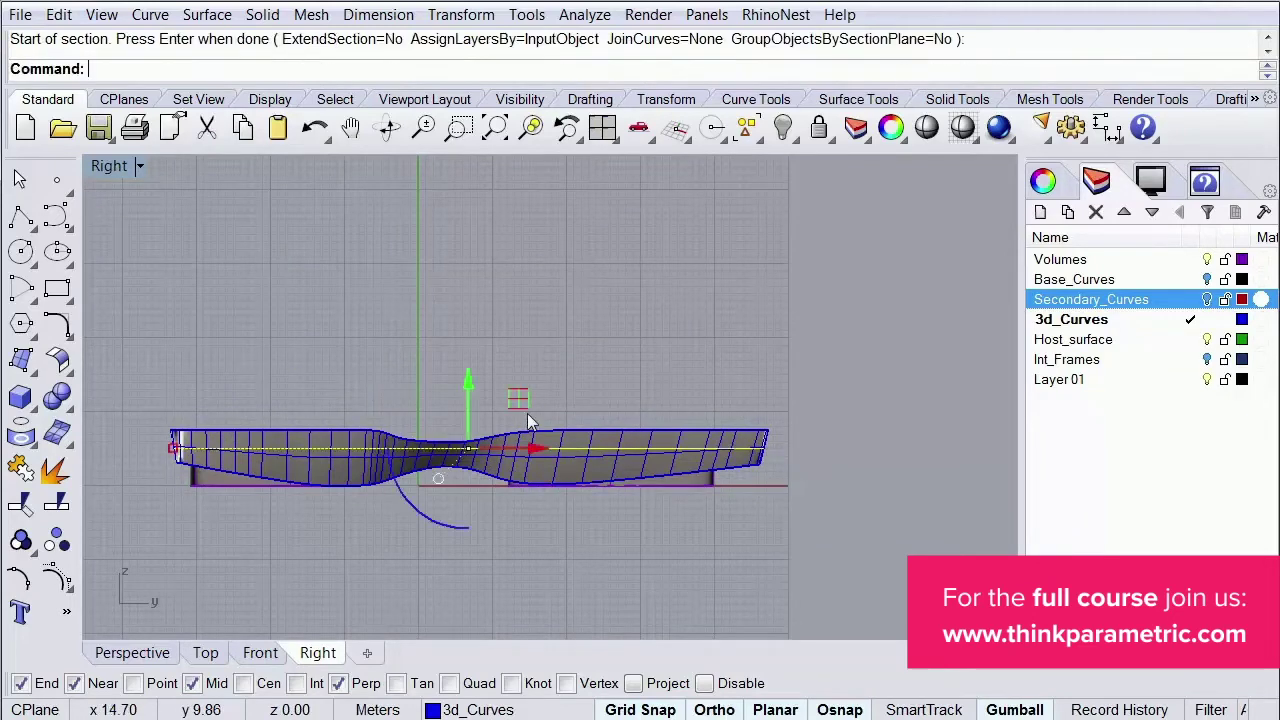
Maximize the Perspective view and deselect the section curves
double_click(114, 166)
double_click(594, 166)
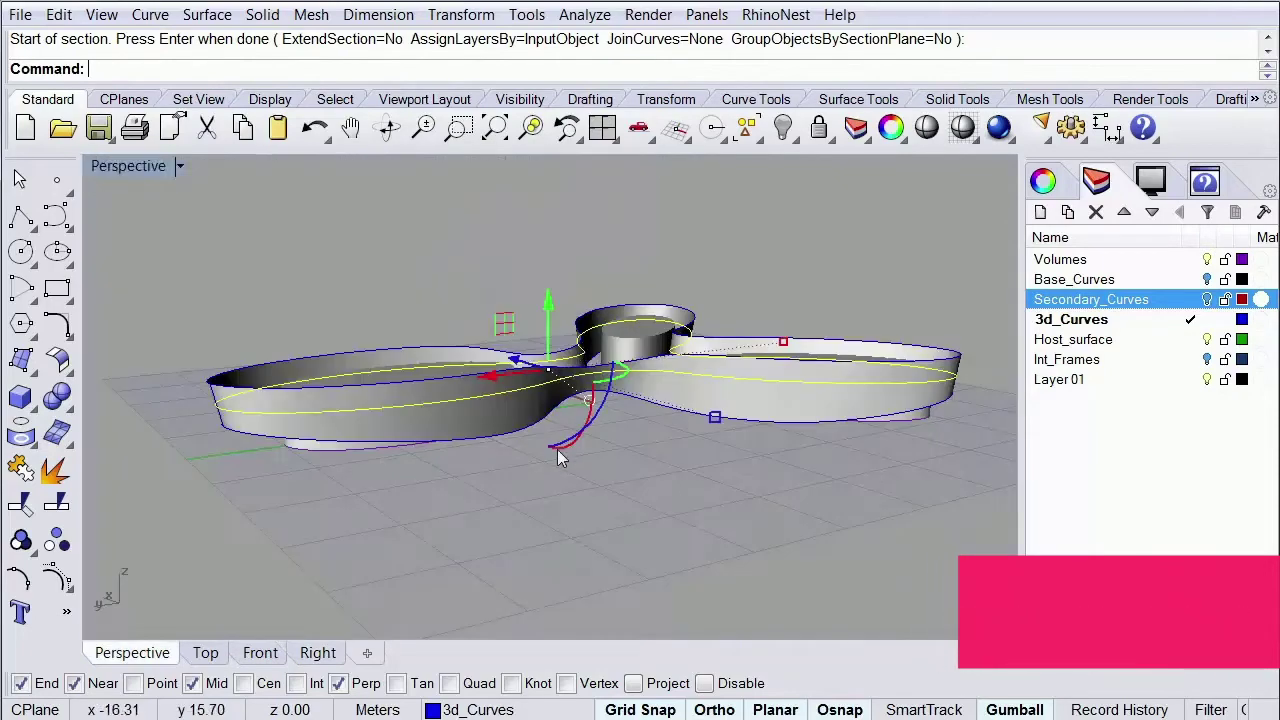
right_drag(560, 458, 575, 524)
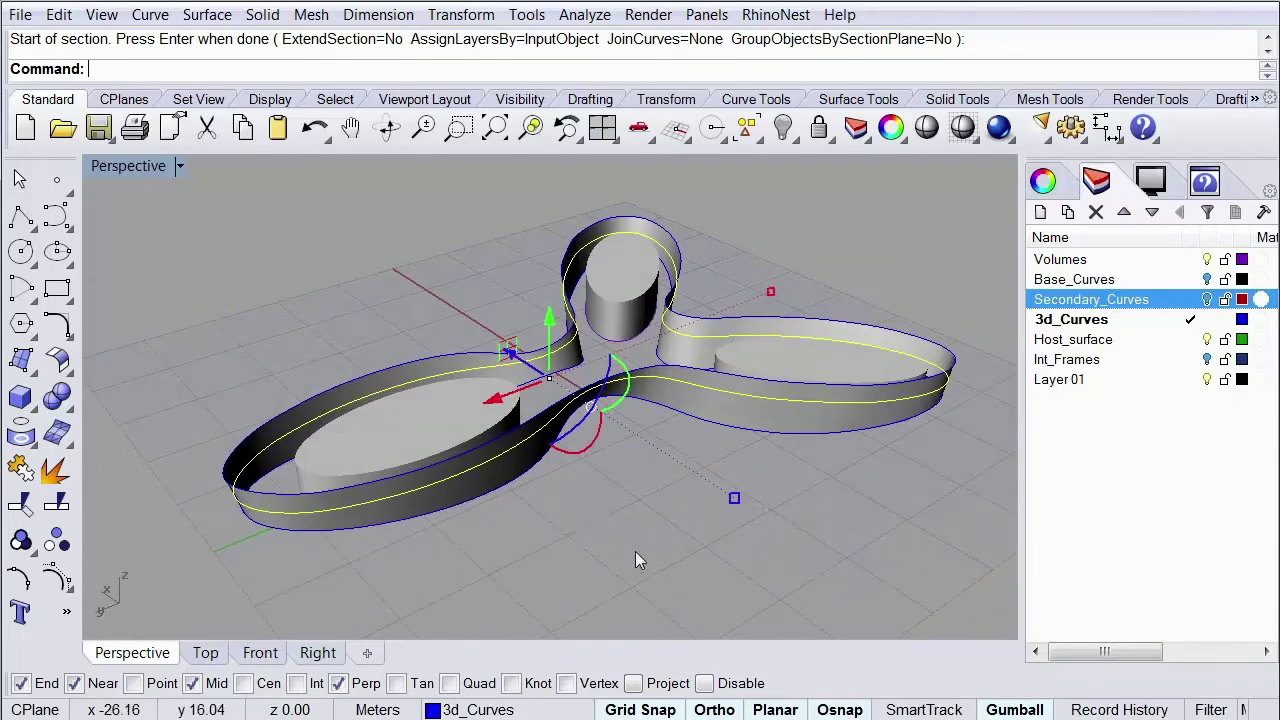
key(Escape)
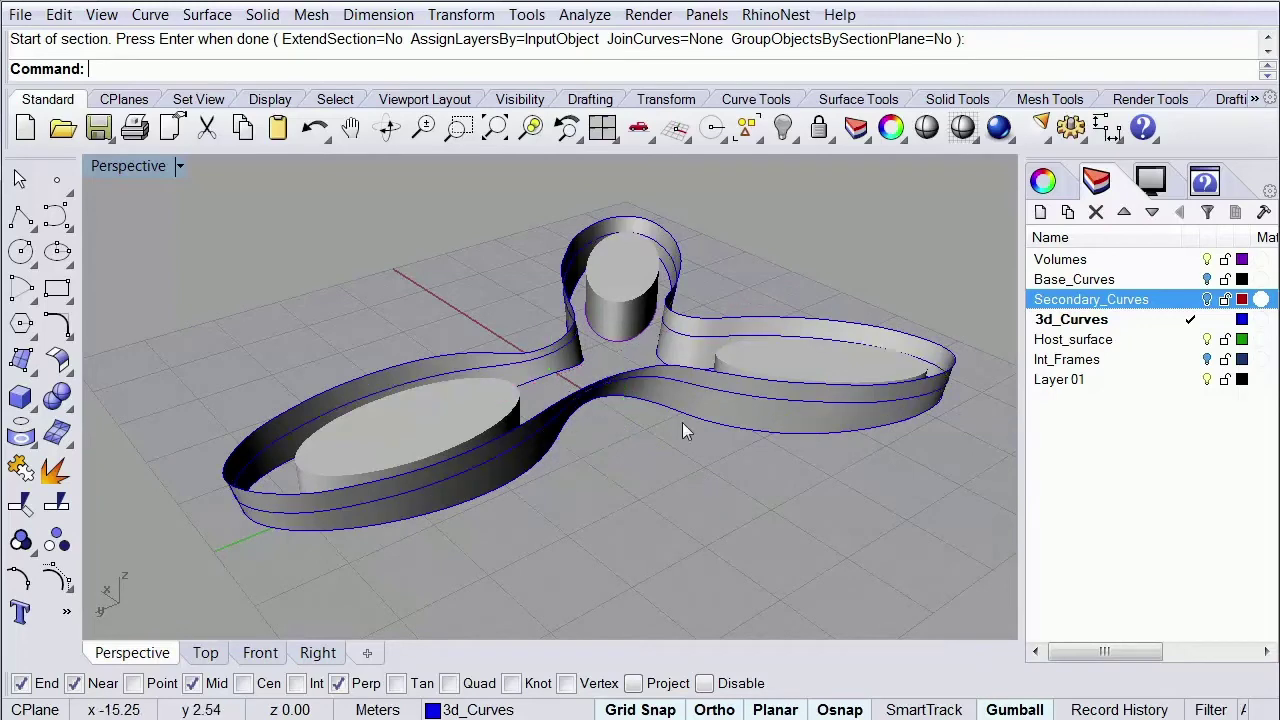
click(703, 393)
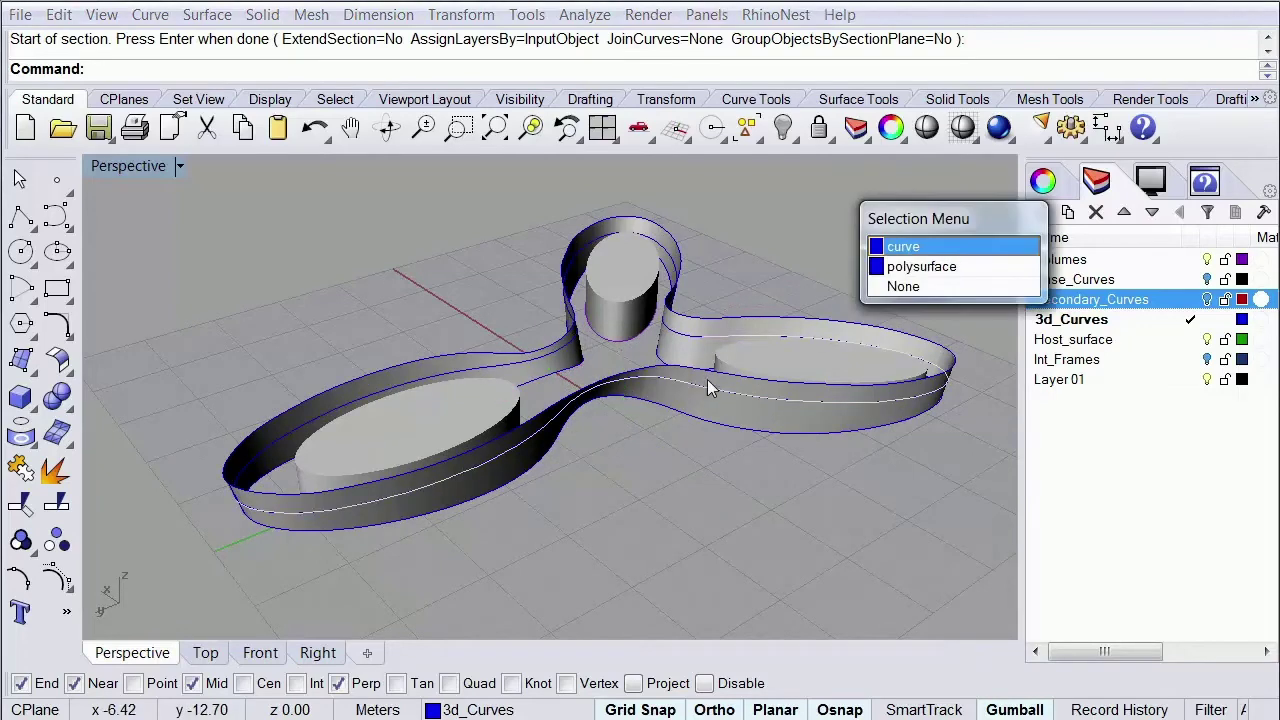
key(Down)
key(Escape)
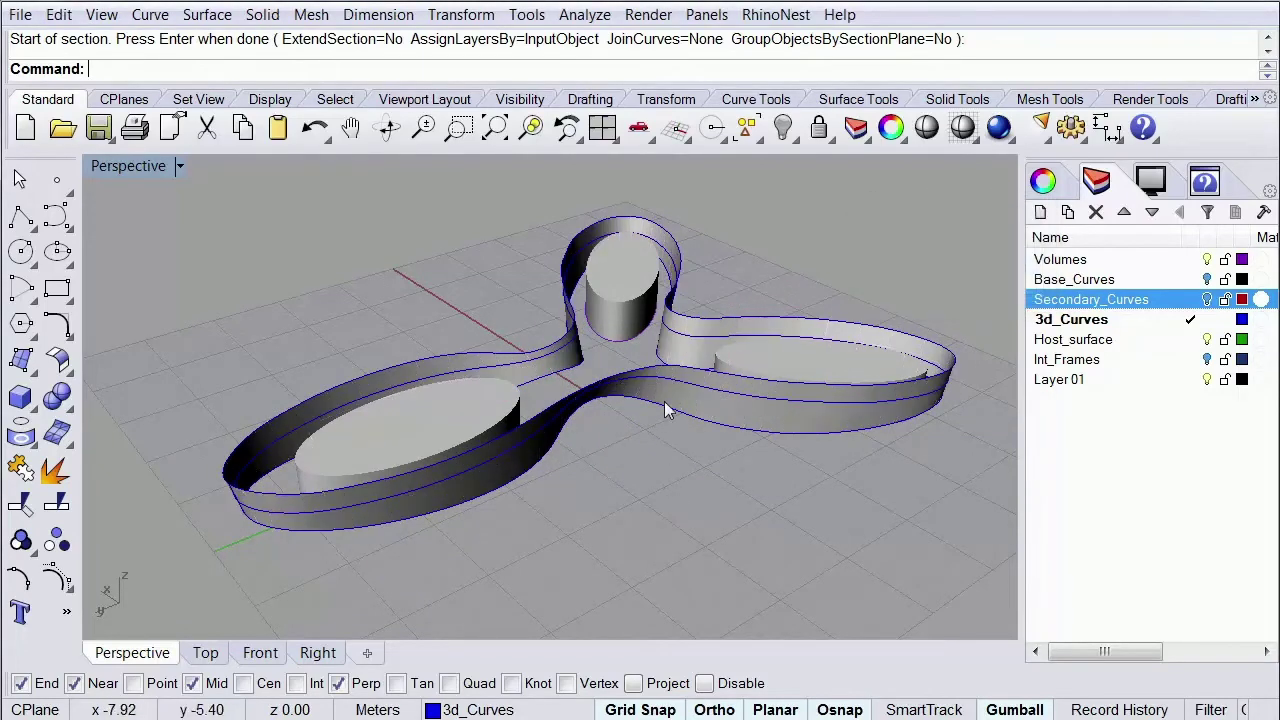
click(675, 384)
key(Escape)
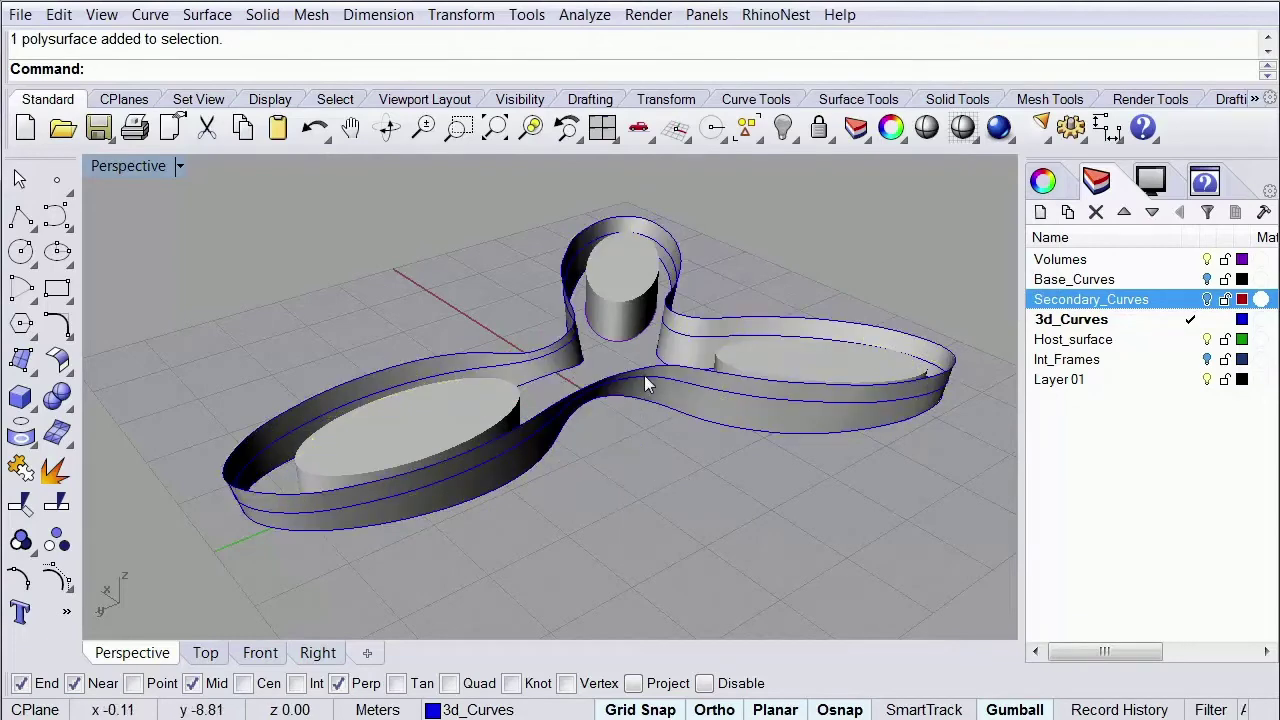
click(652, 382)
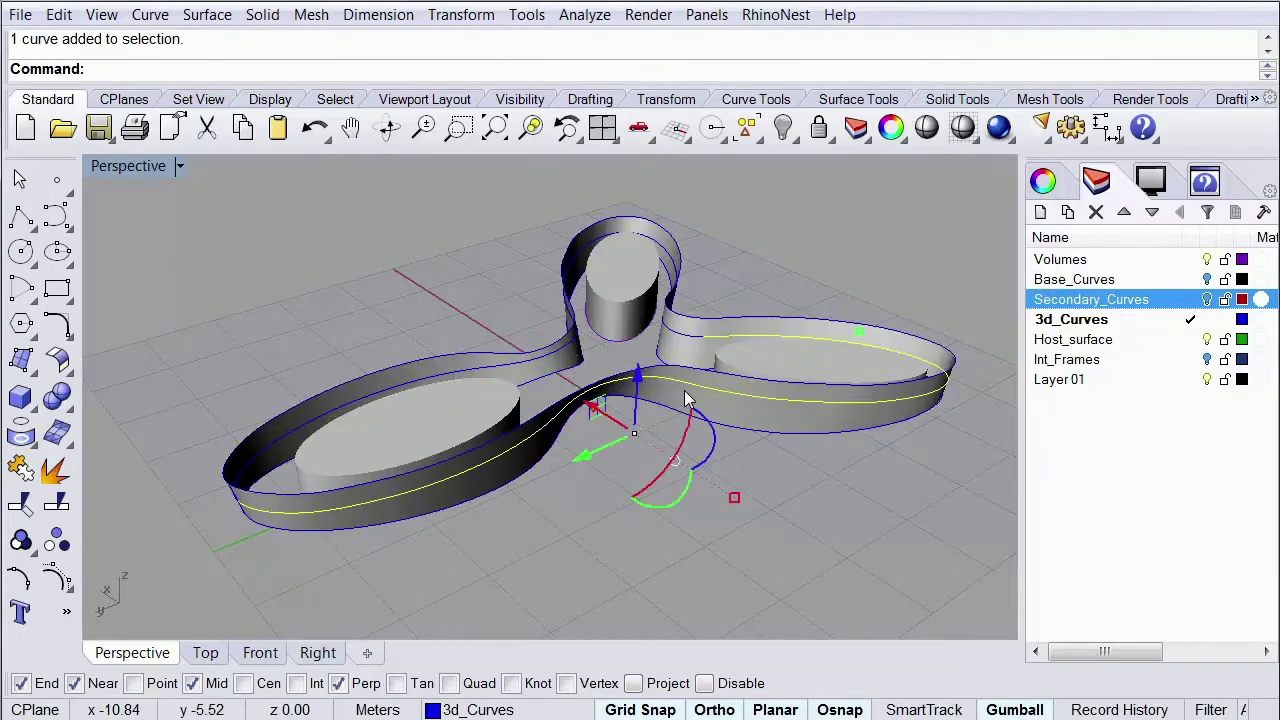
click(679, 337)
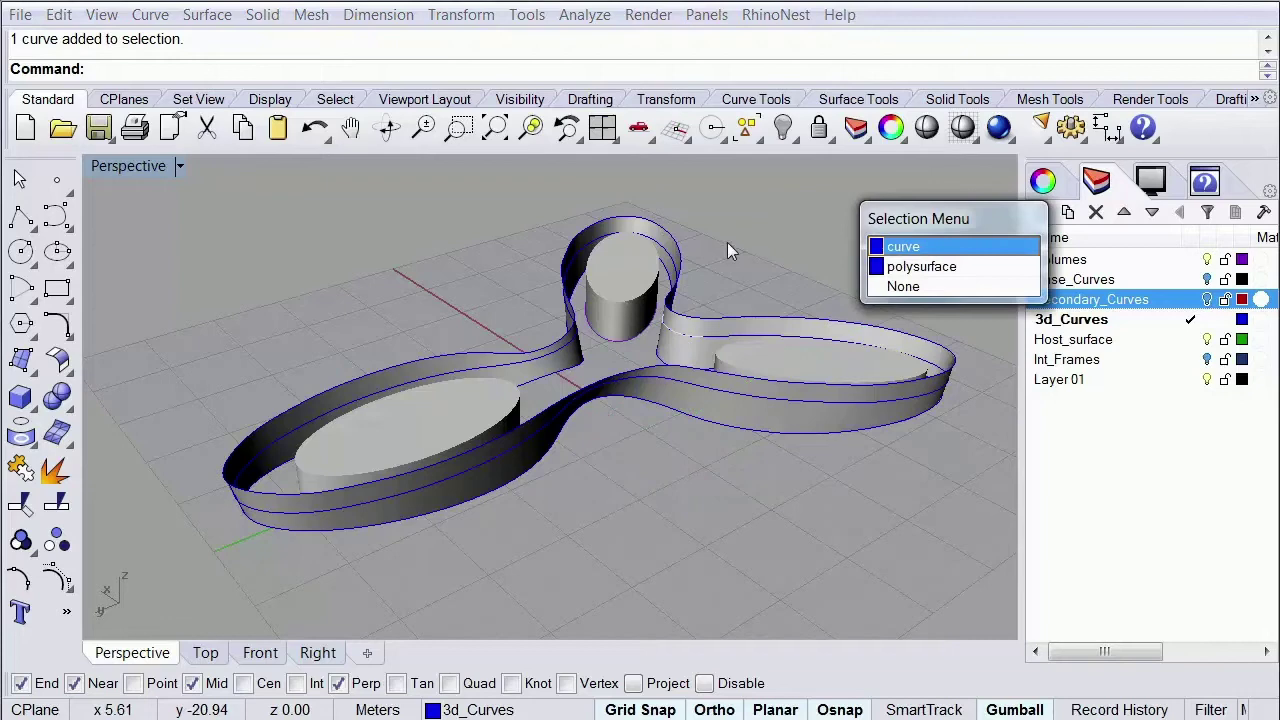
click(669, 262)
click(675, 221)
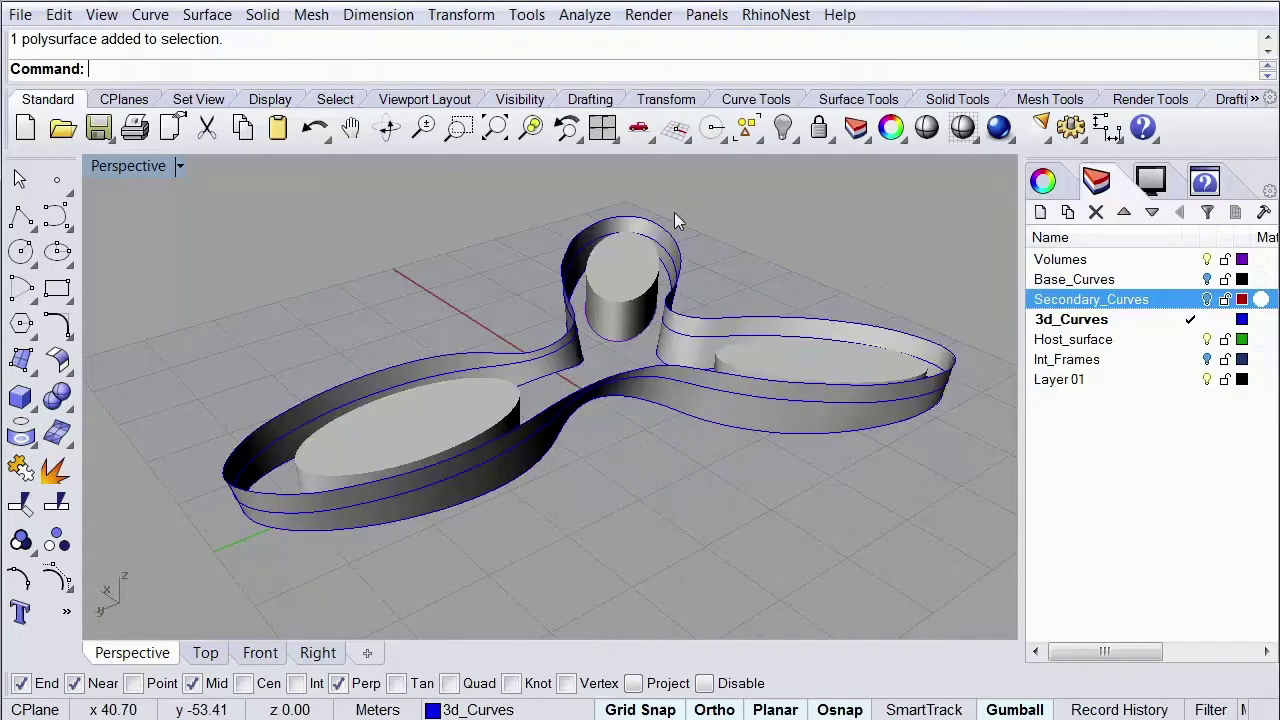
Select all segments of the section curve running around the swept surface, excluding the polysurface
click(553, 366)
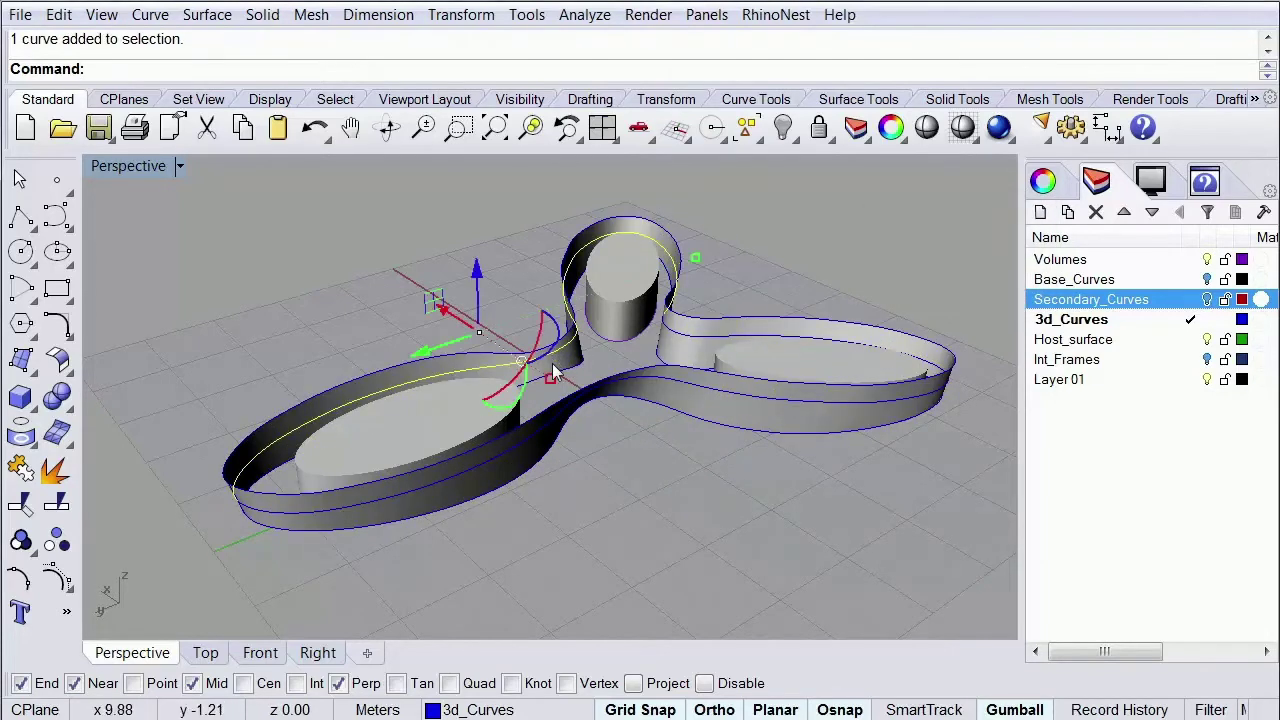
click(341, 509)
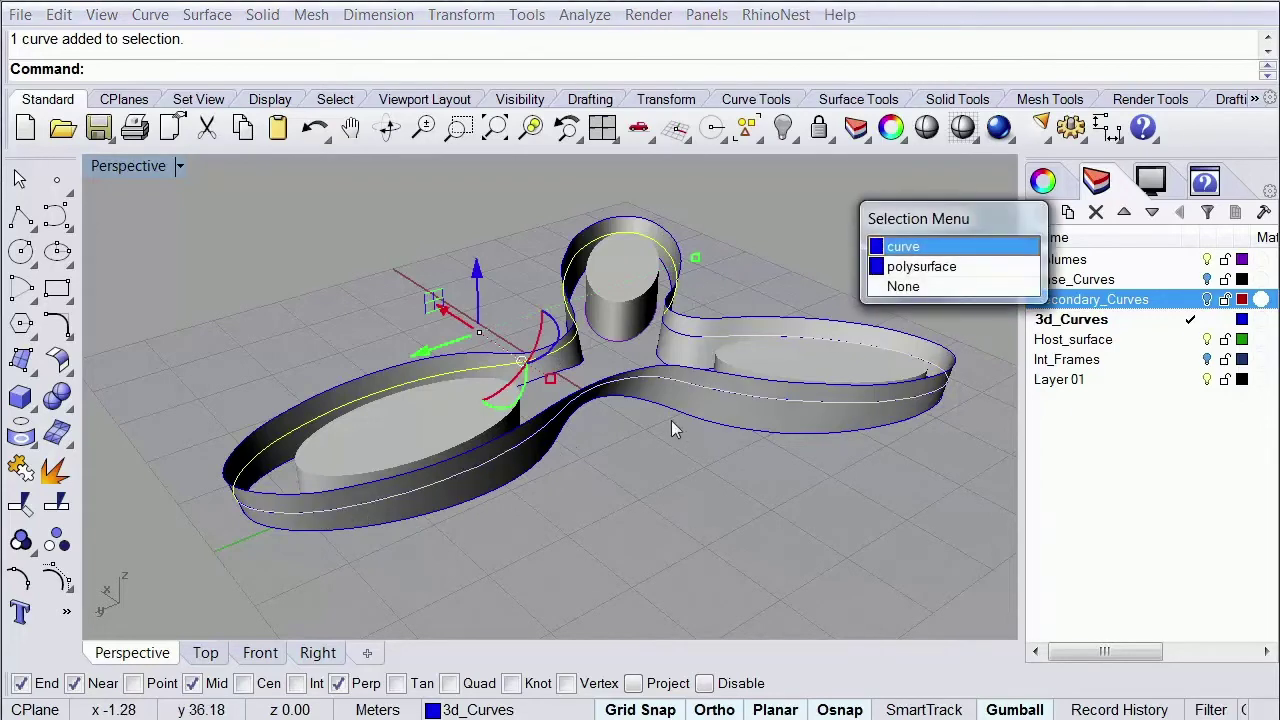
click(898, 252)
click(698, 362)
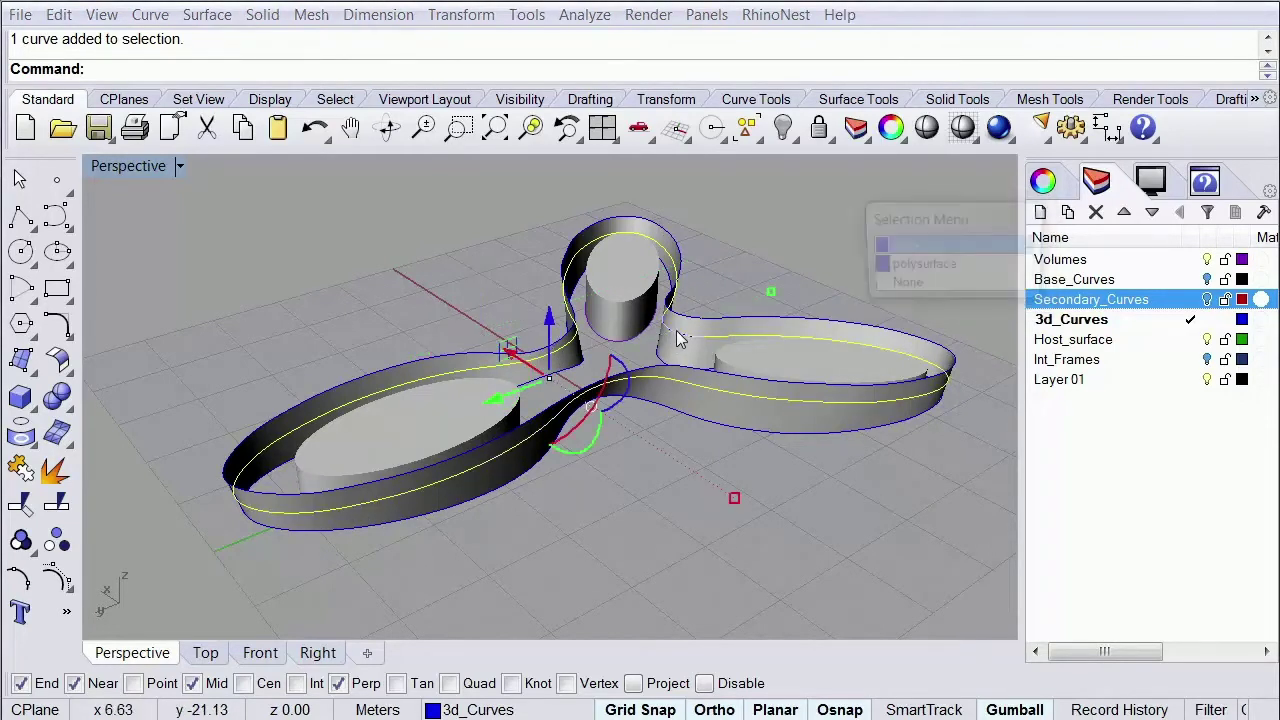
click(927, 247)
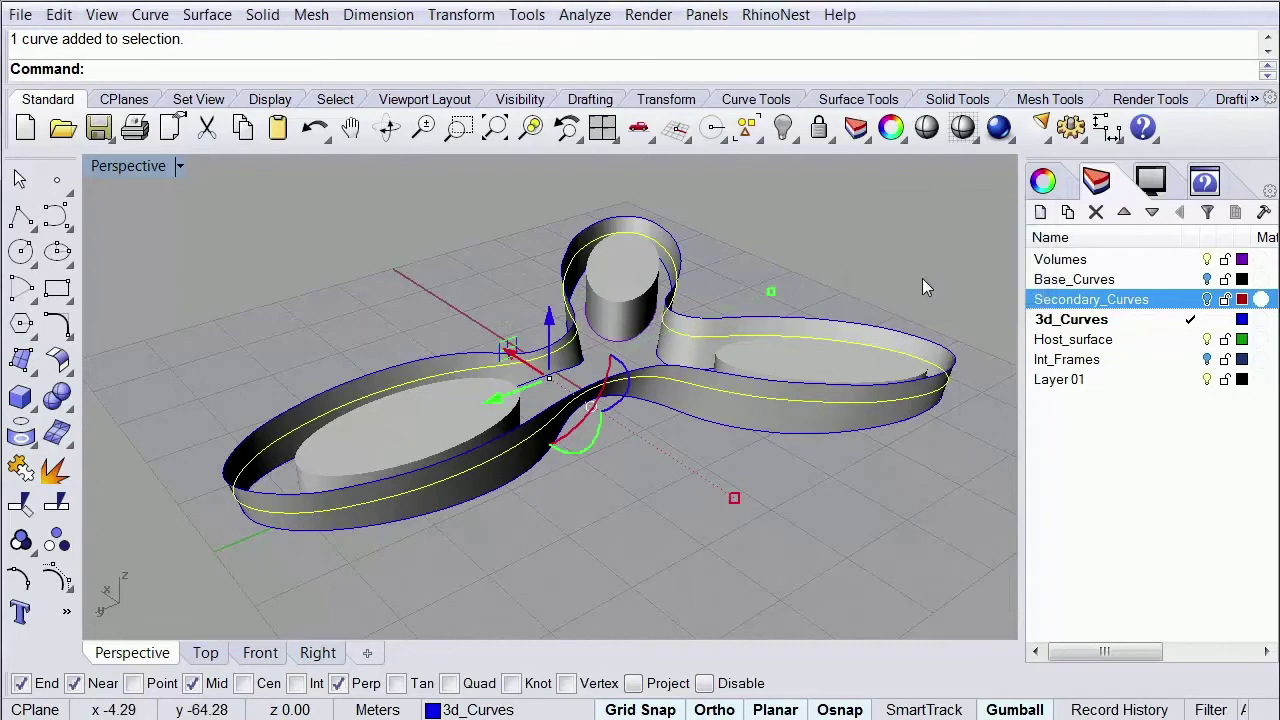
Join the selected section curve segments into one closed curve and clear the selection
text(Join)
key(Return)
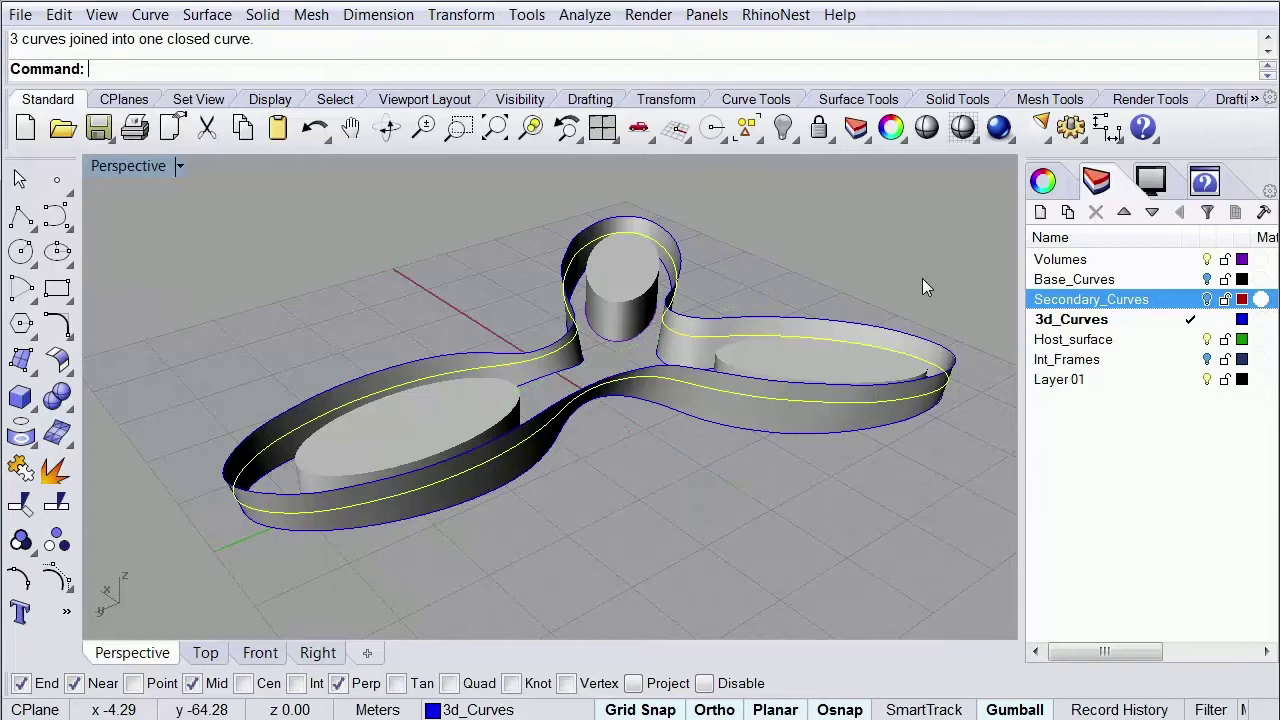
click(856, 278)
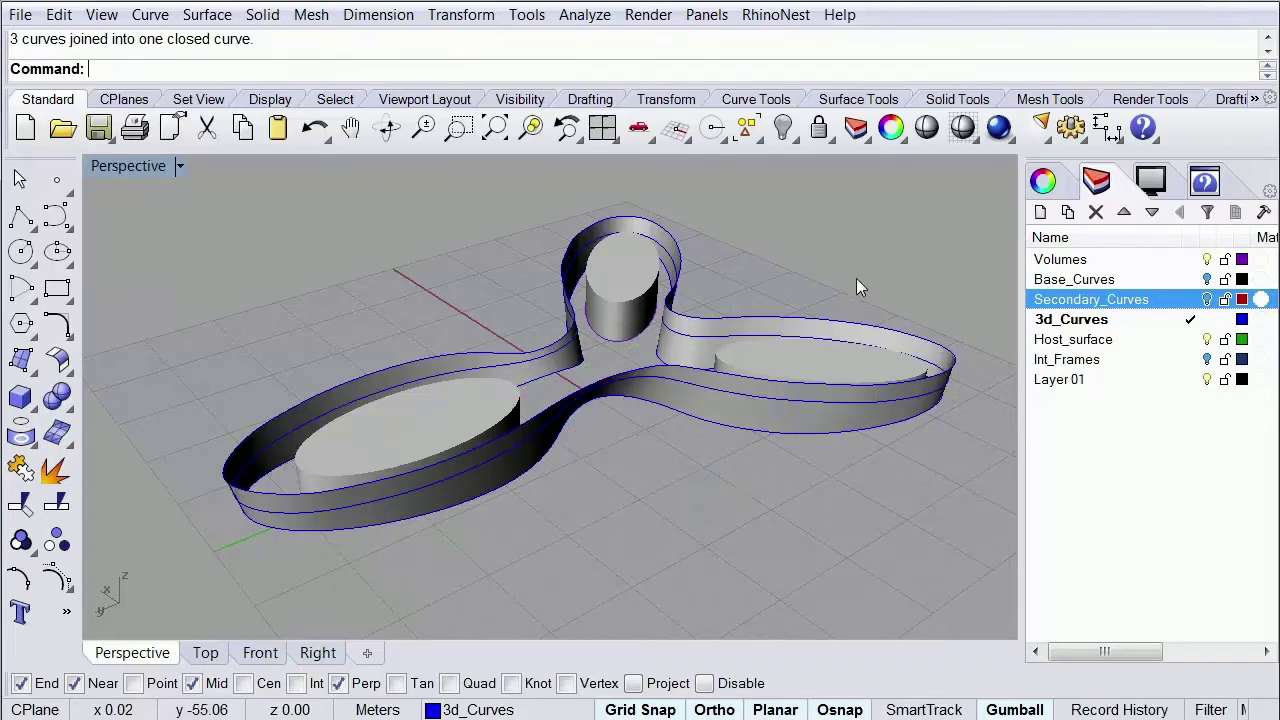
click(710, 398)
click(615, 545)
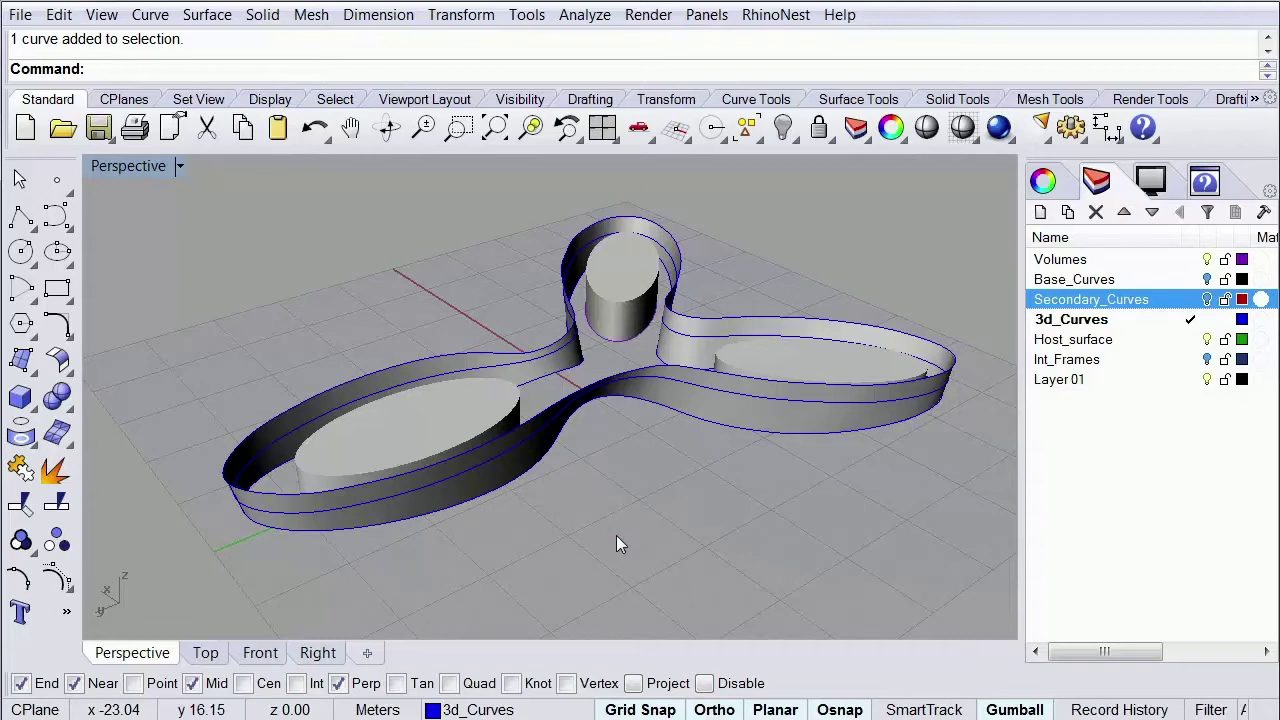
Make Layer 01 the current layer and hide the Volumes and 3d_Curves layers
double_click(1160, 385)
click(1208, 259)
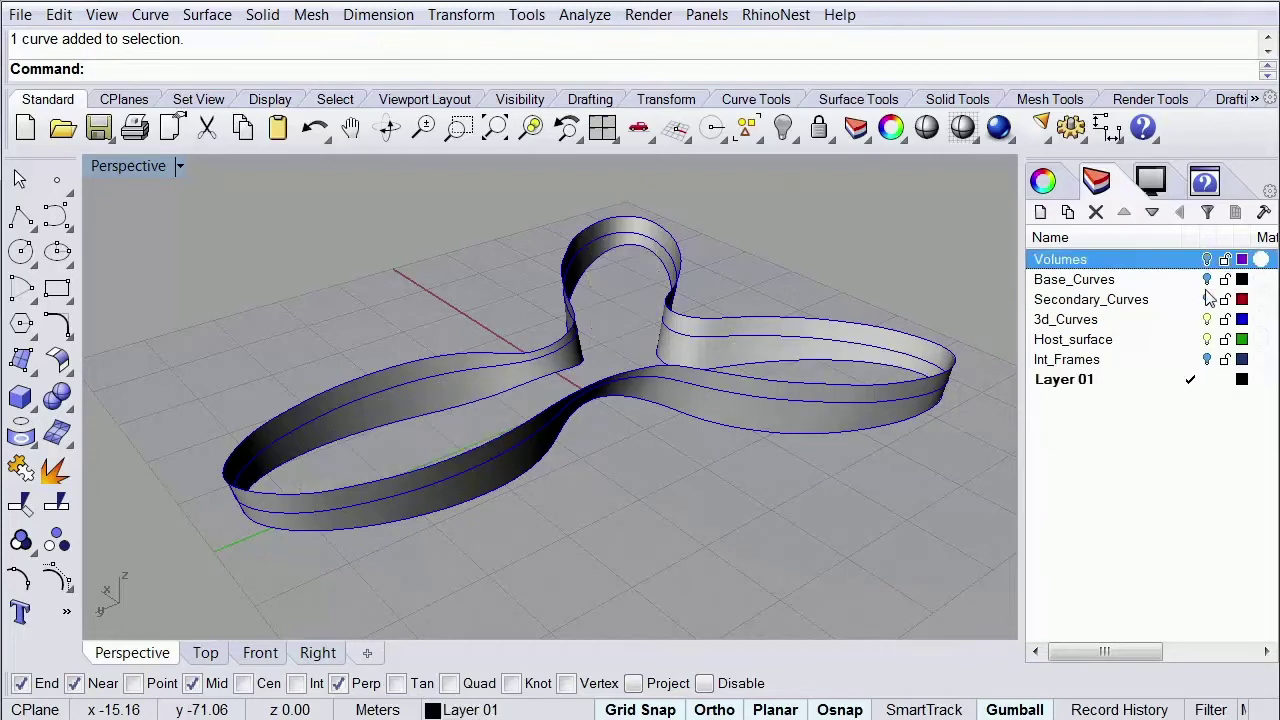
click(1208, 319)
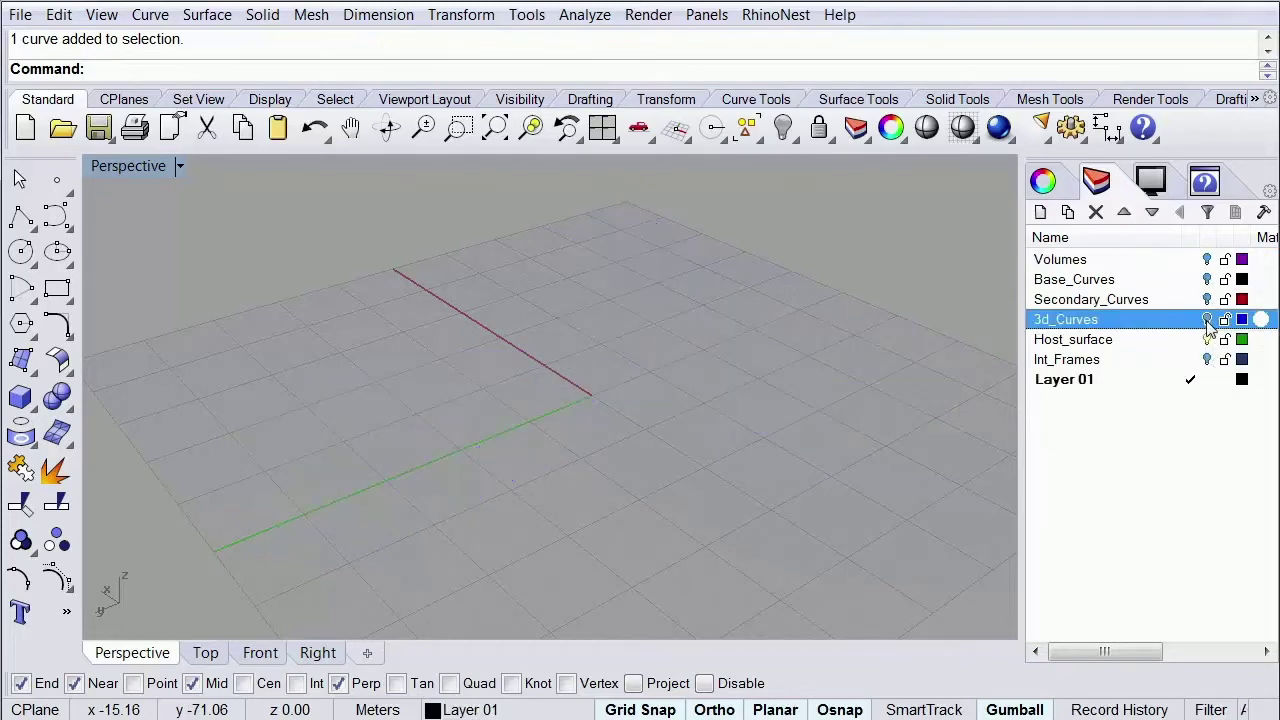
Maximize the Right view and draw a vertical polyline from 30 m above the origin to 30 m below it
double_click(136, 167)
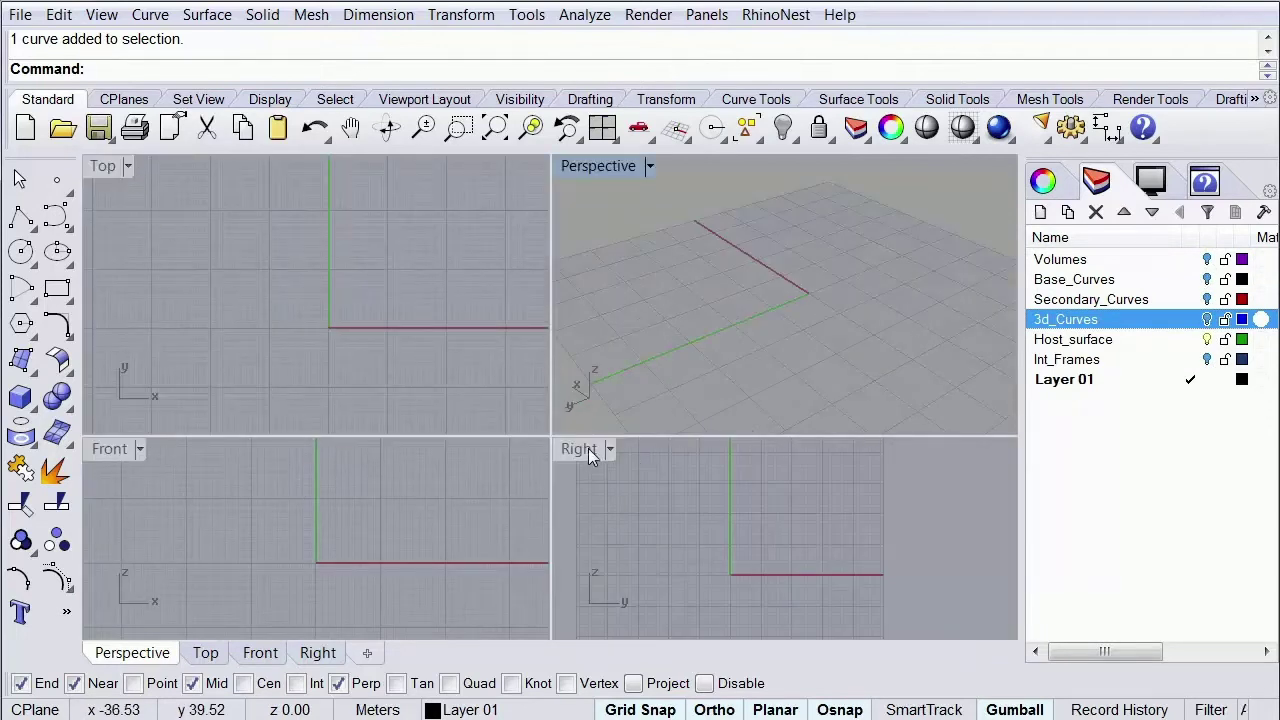
key(Down)
key(Down)
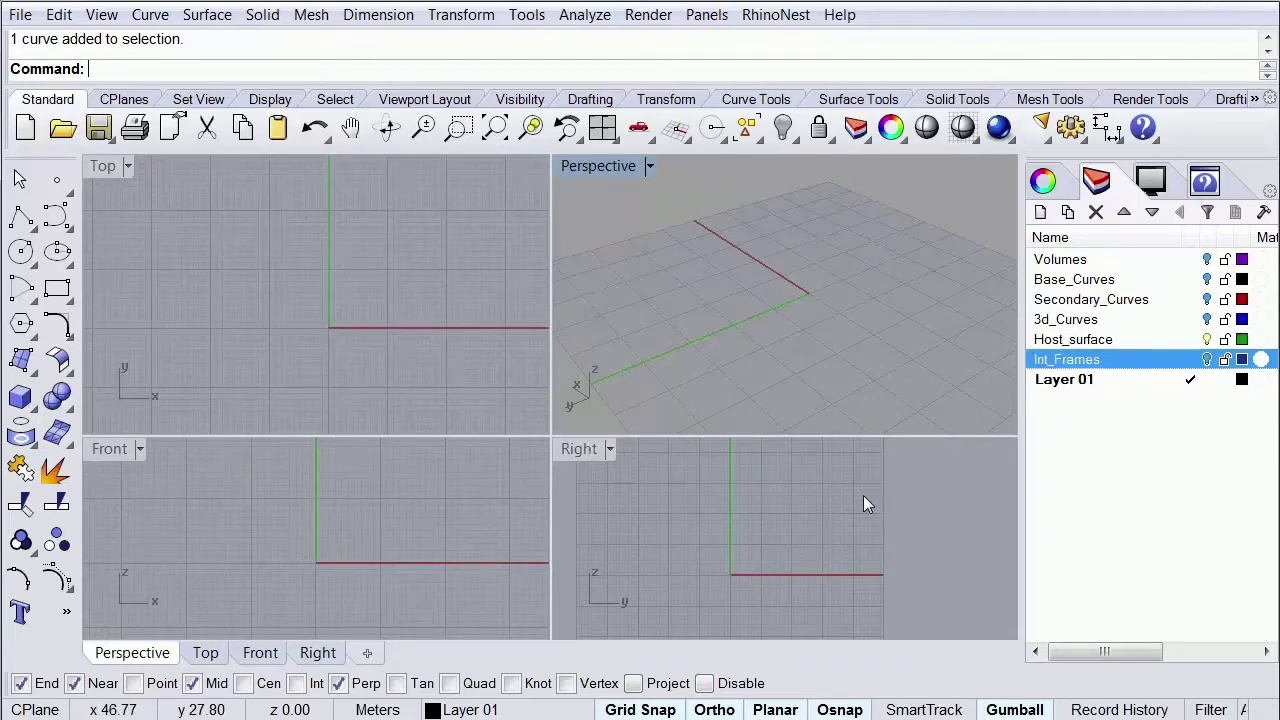
double_click(583, 452)
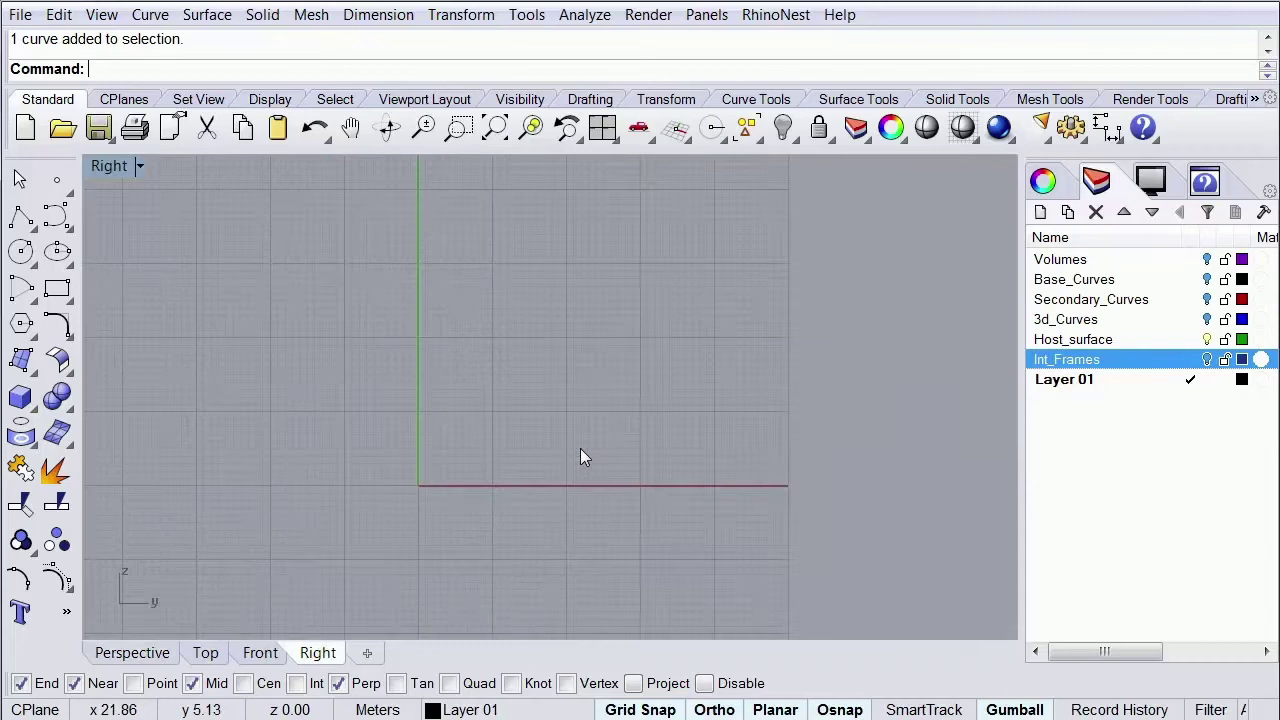
right_drag(443, 420, 507, 358)
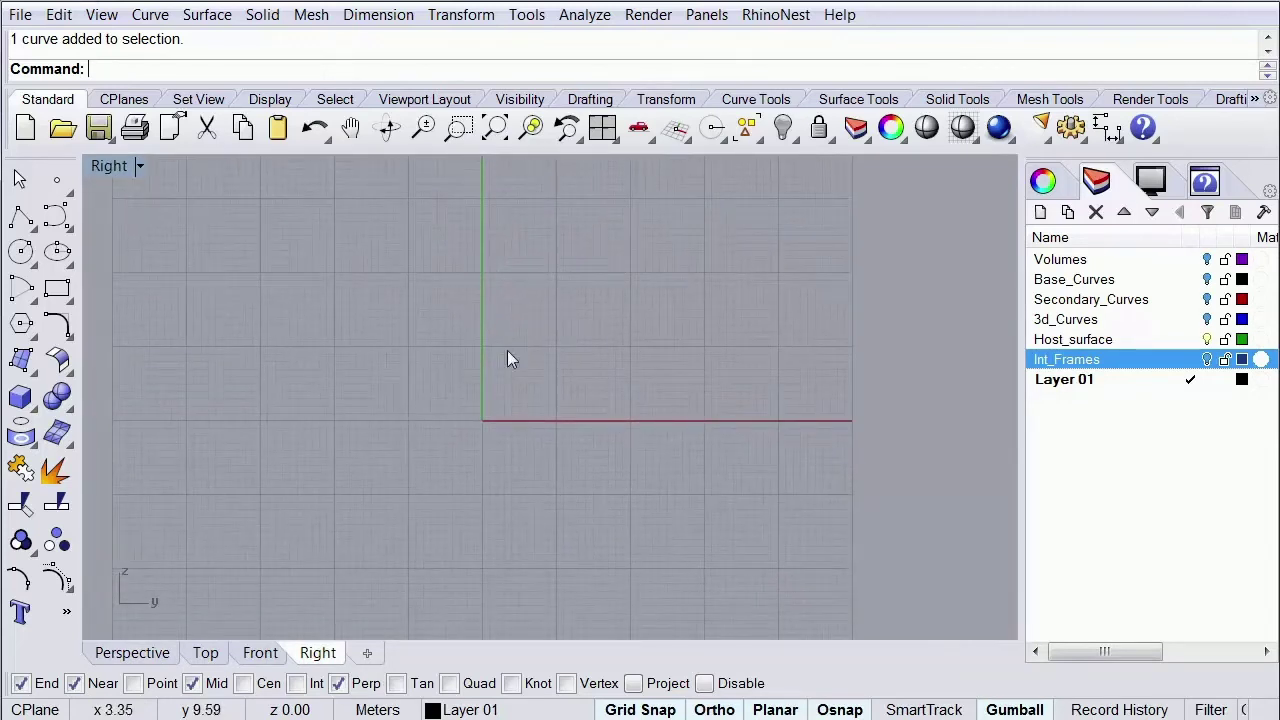
click(22, 218)
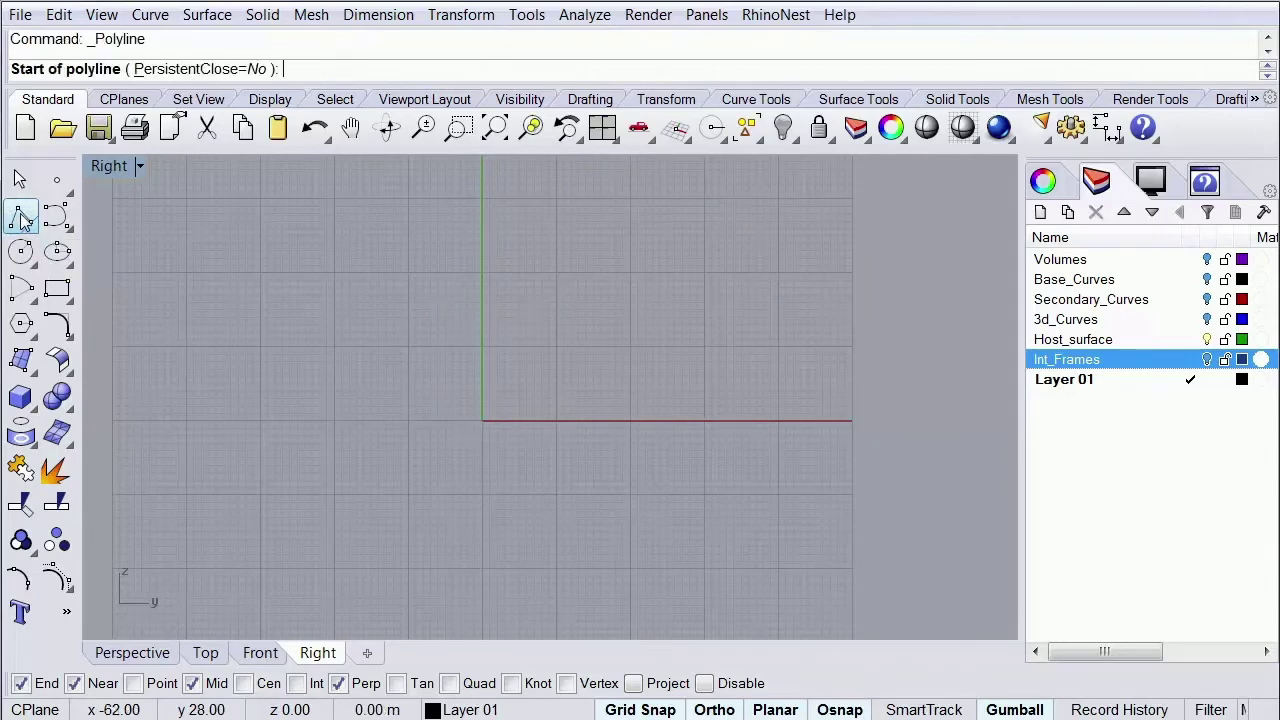
click(481, 199)
scroll(500, 560, down, 2)
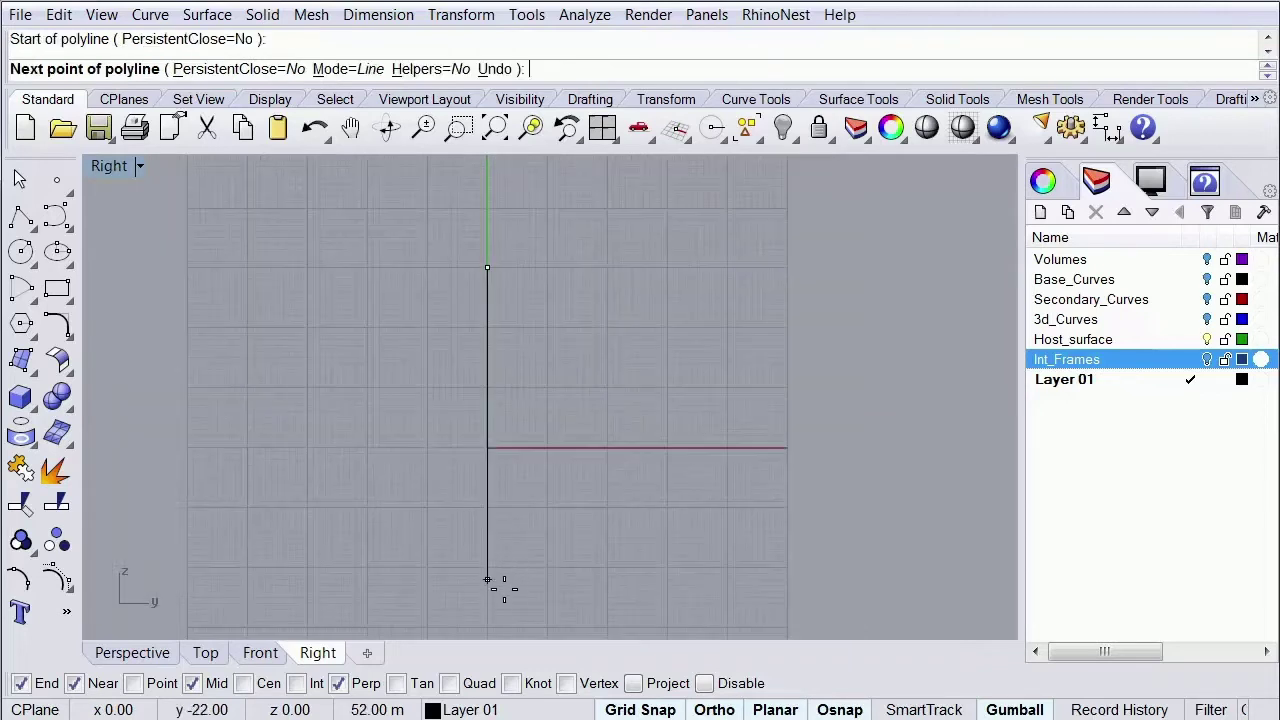
click(487, 625)
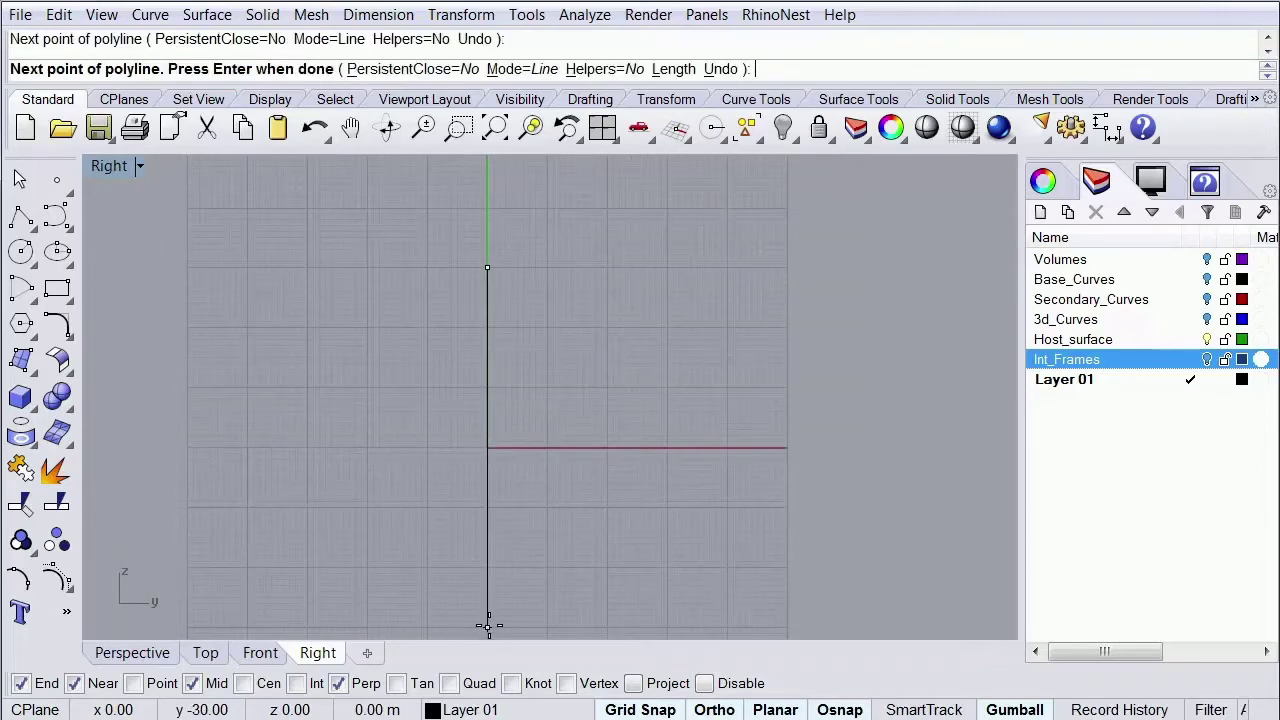
key(Return)
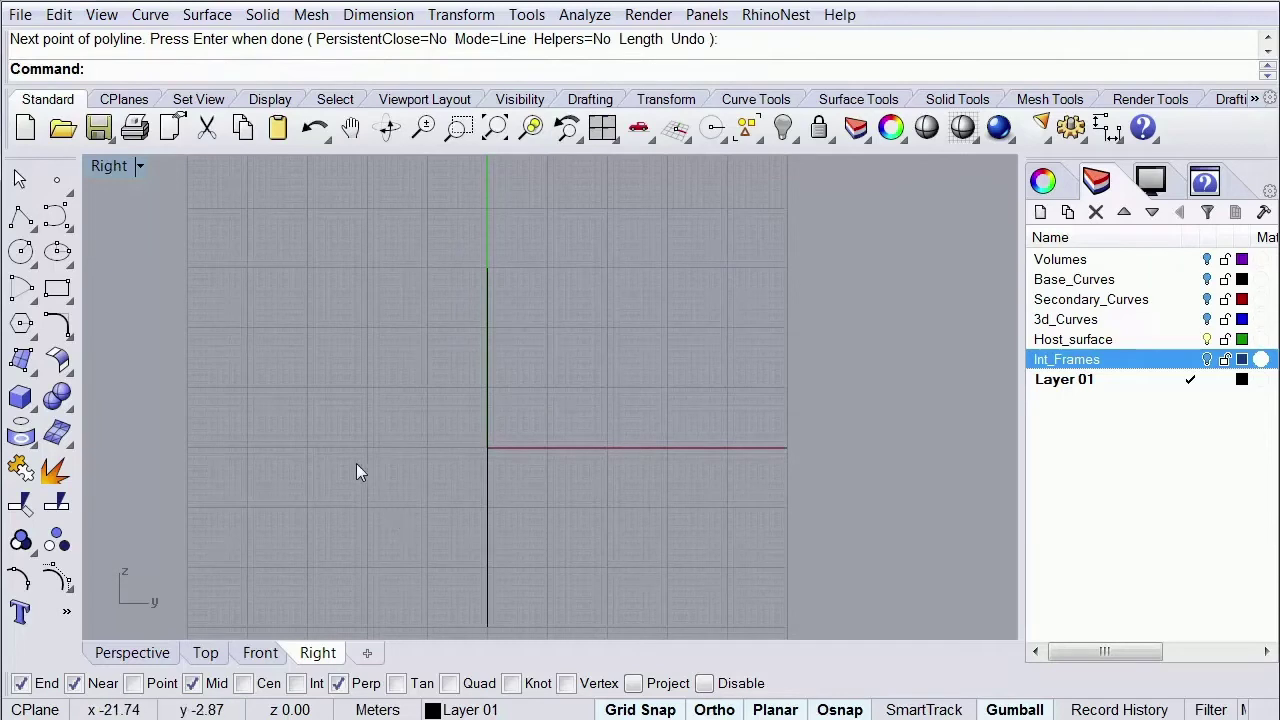
Draw a horizontal polyline through the origin in the Right view, reaching 30 m to each side
key(Return)
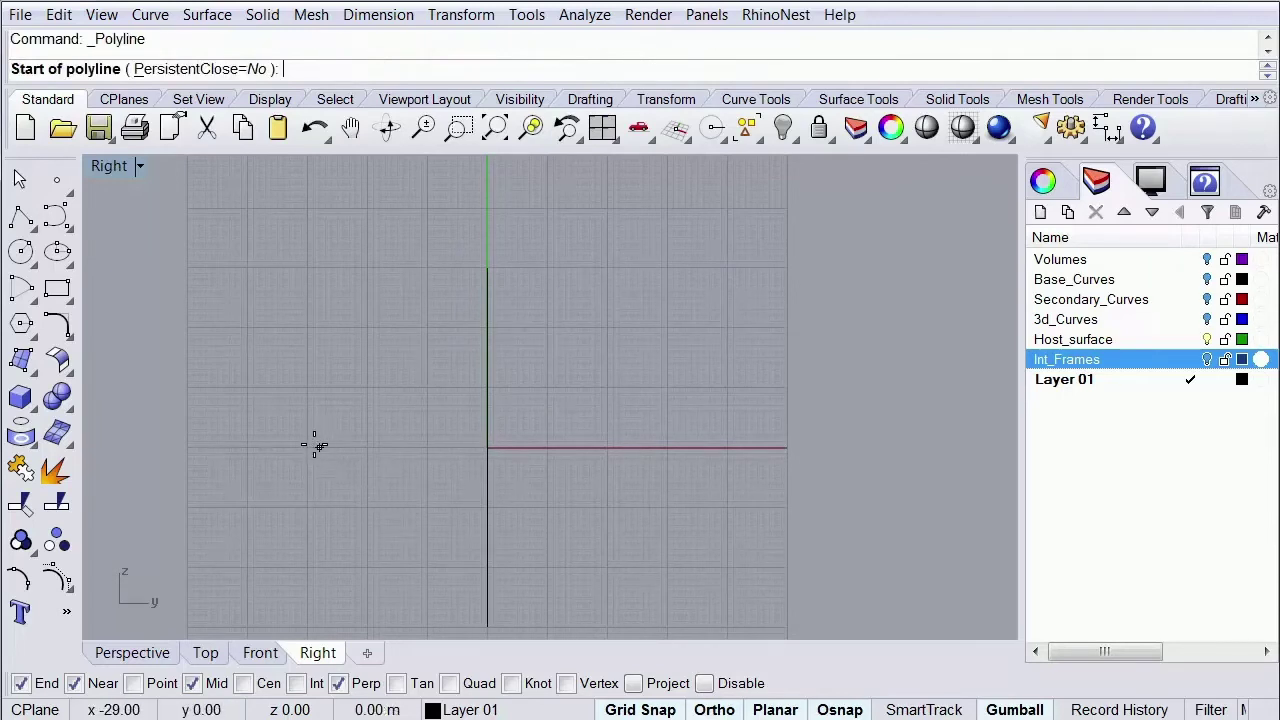
click(307, 447)
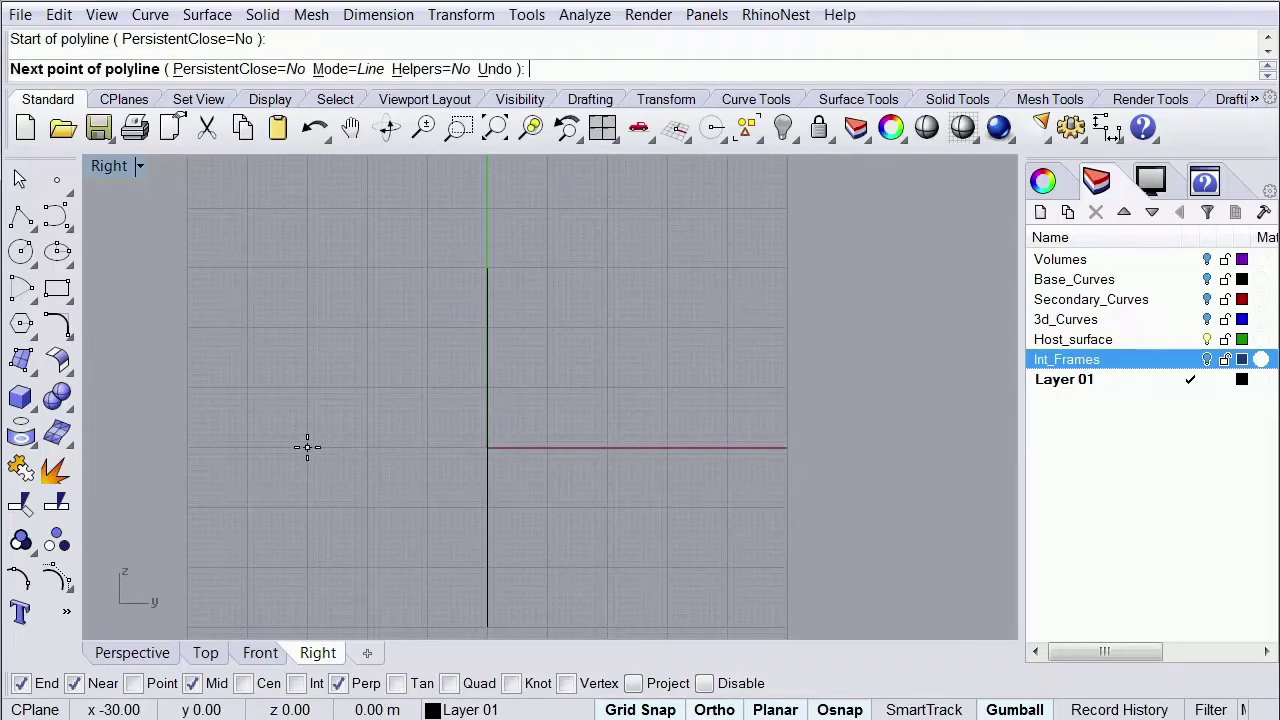
click(667, 447)
key(Return)
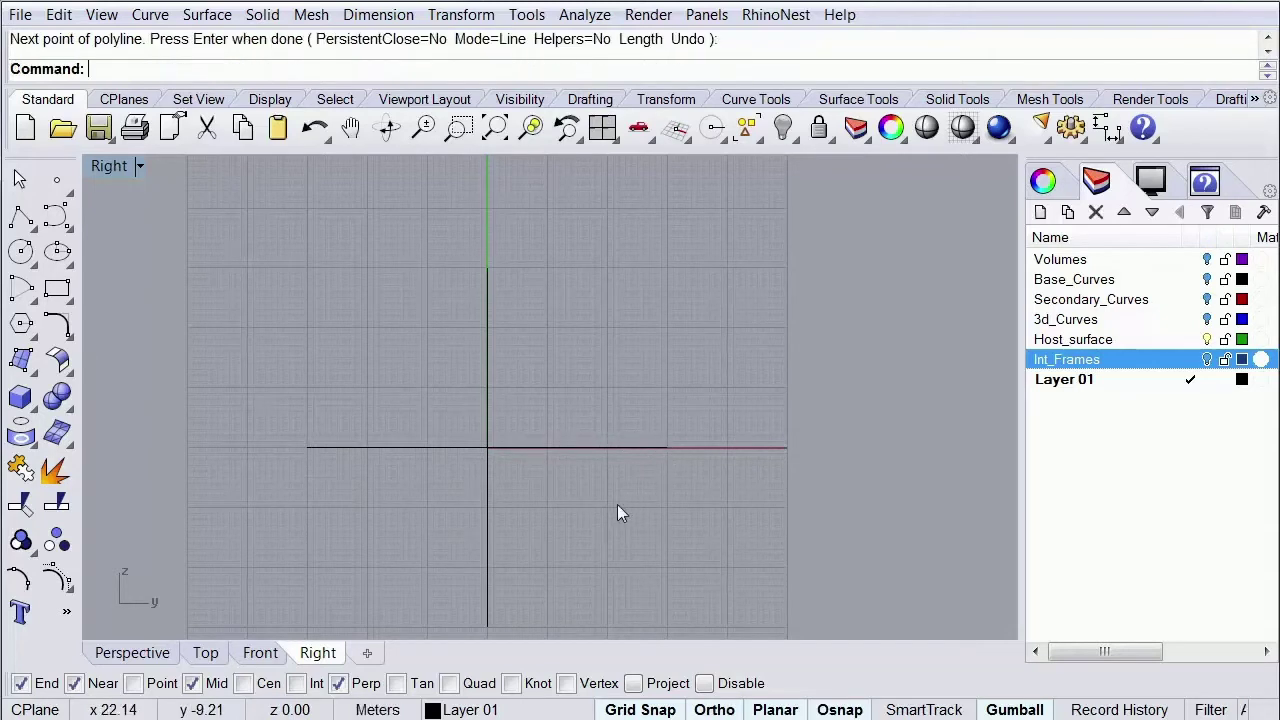
Maximize the Perspective view and extrude the two crossing lines 5 m to both sides with ExtrudeCrv
double_click(117, 168)
double_click(592, 167)
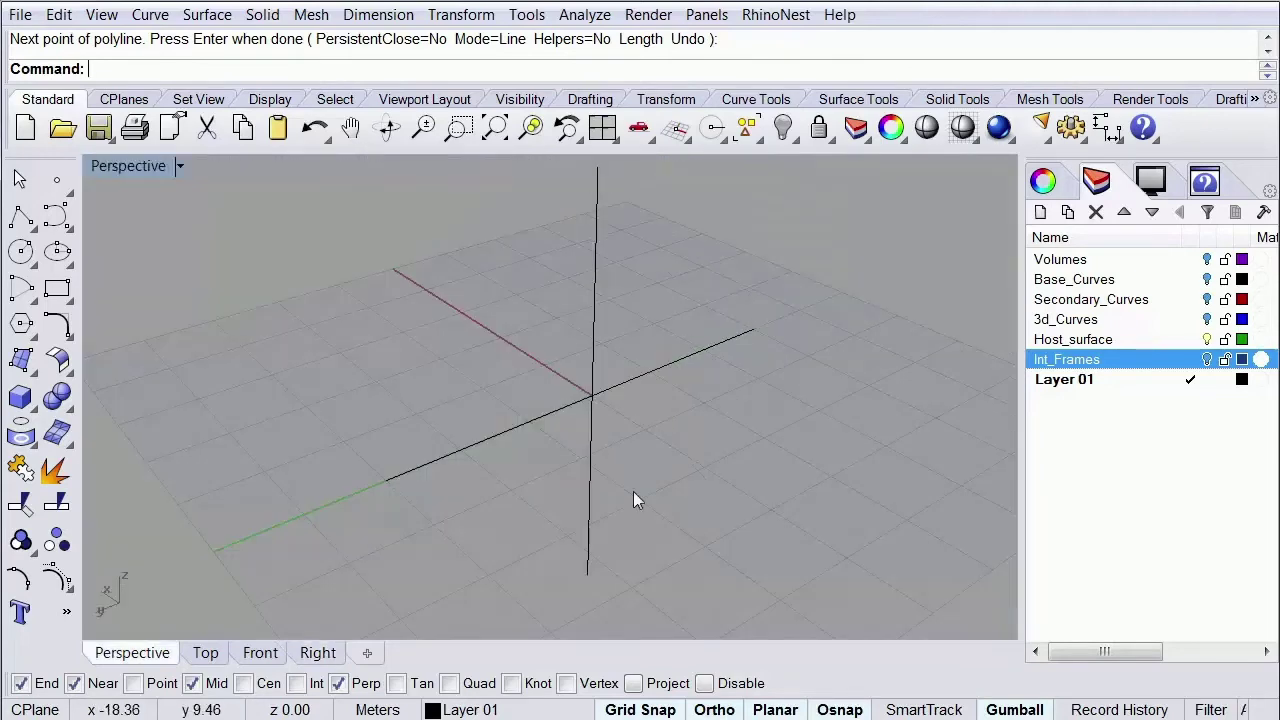
mouse_move(633, 493)
right_down()
mouse_move(586, 477)
mouse_move(629, 500)
right_up()
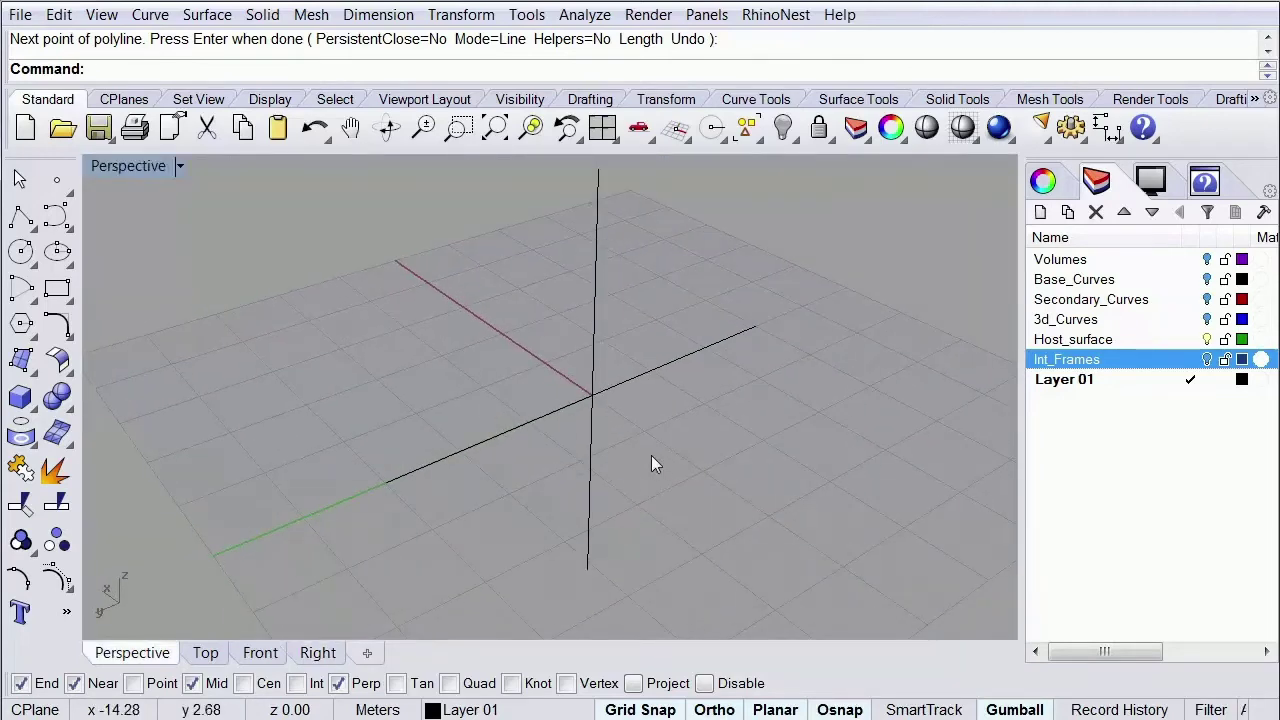
drag(575, 376, 575, 378)
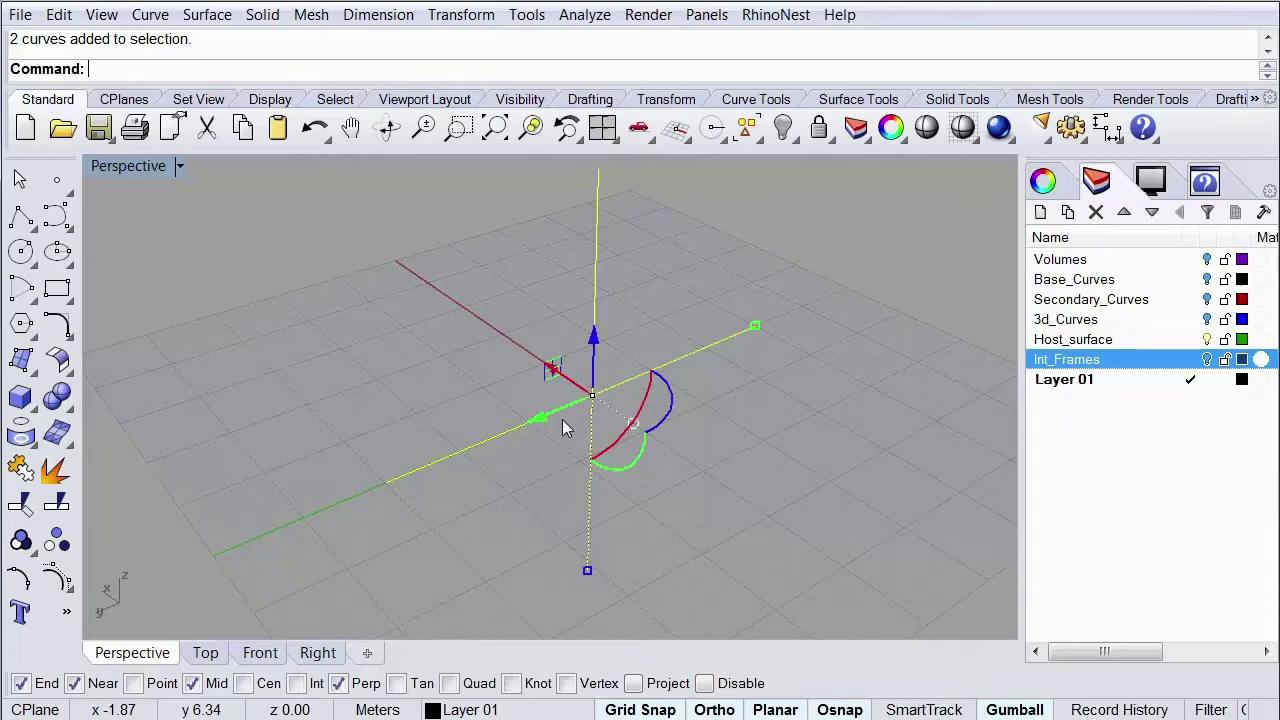
text(extrude)
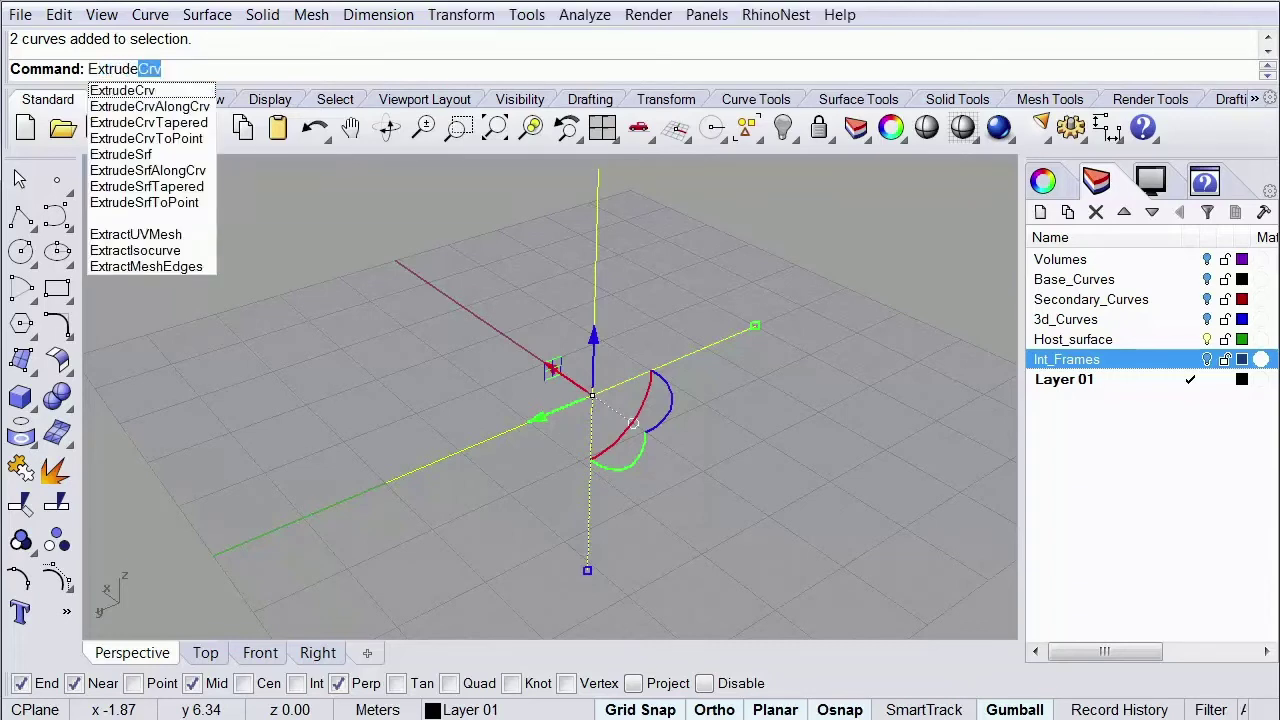
key(Return)
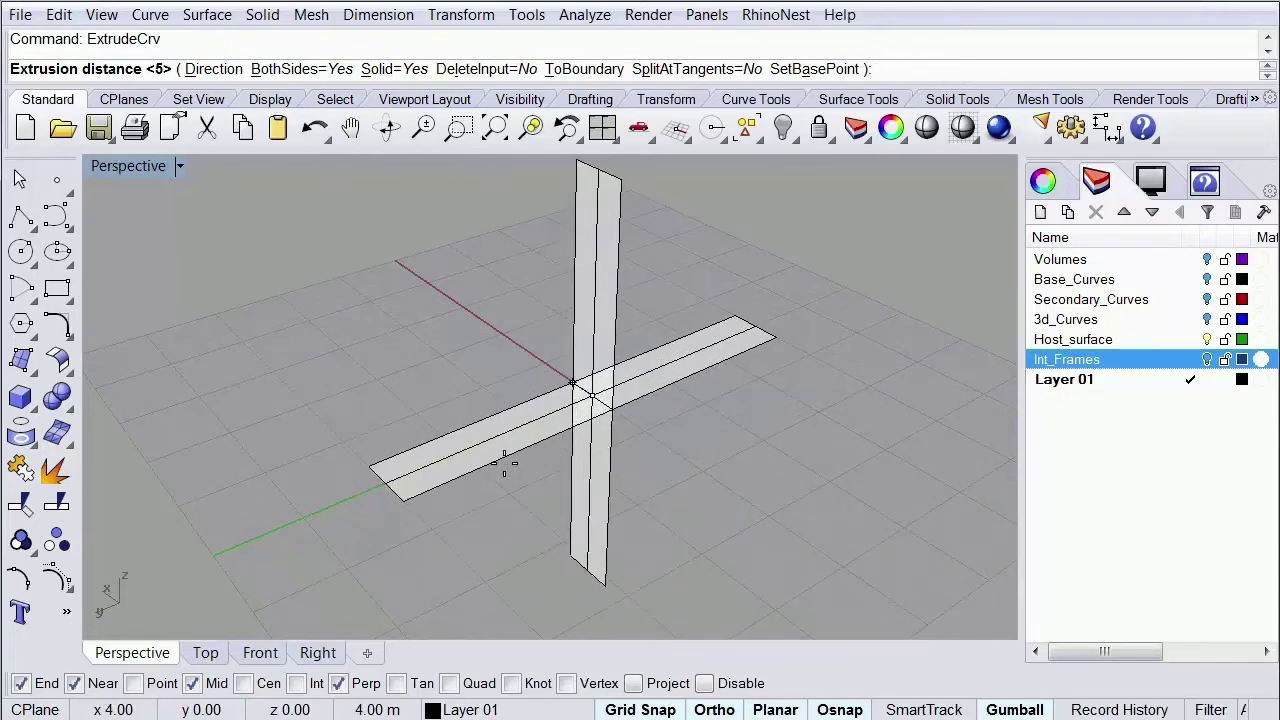
click(502, 460)
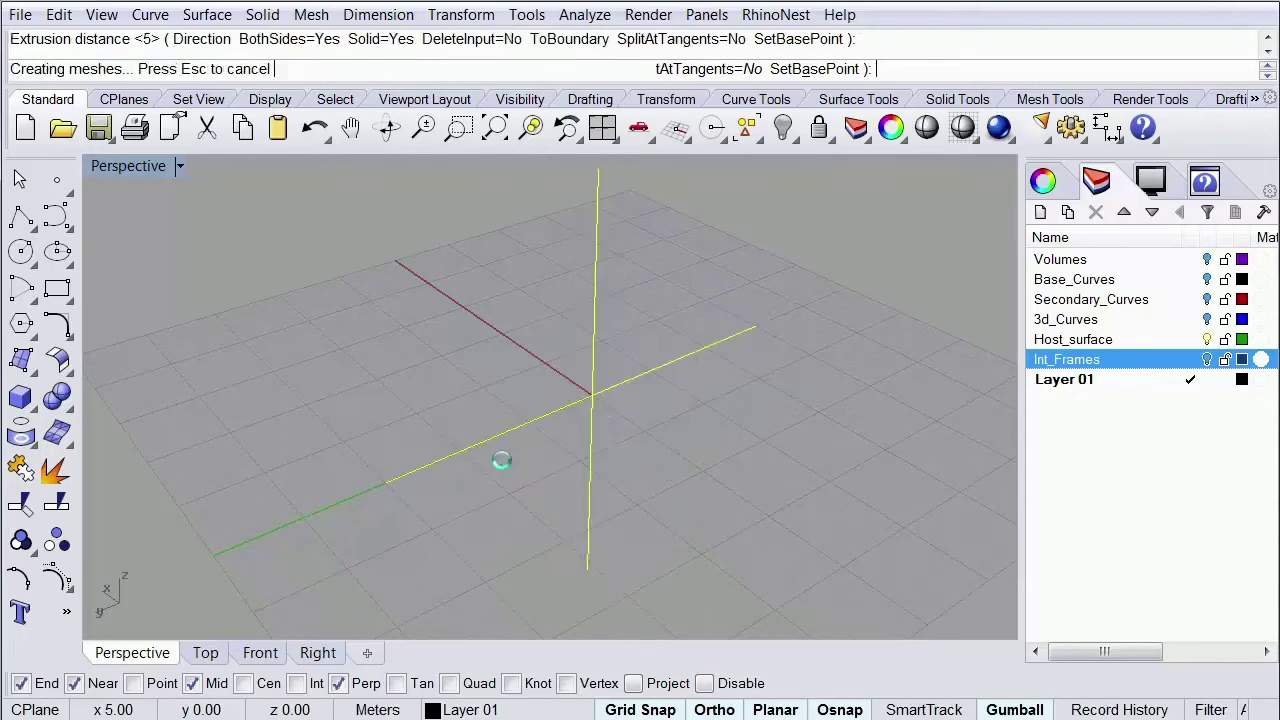
Rotate both extruded strips and their lines about 45 degrees around the origin in the Right view, forming an X
right_drag(514, 535, 625, 455)
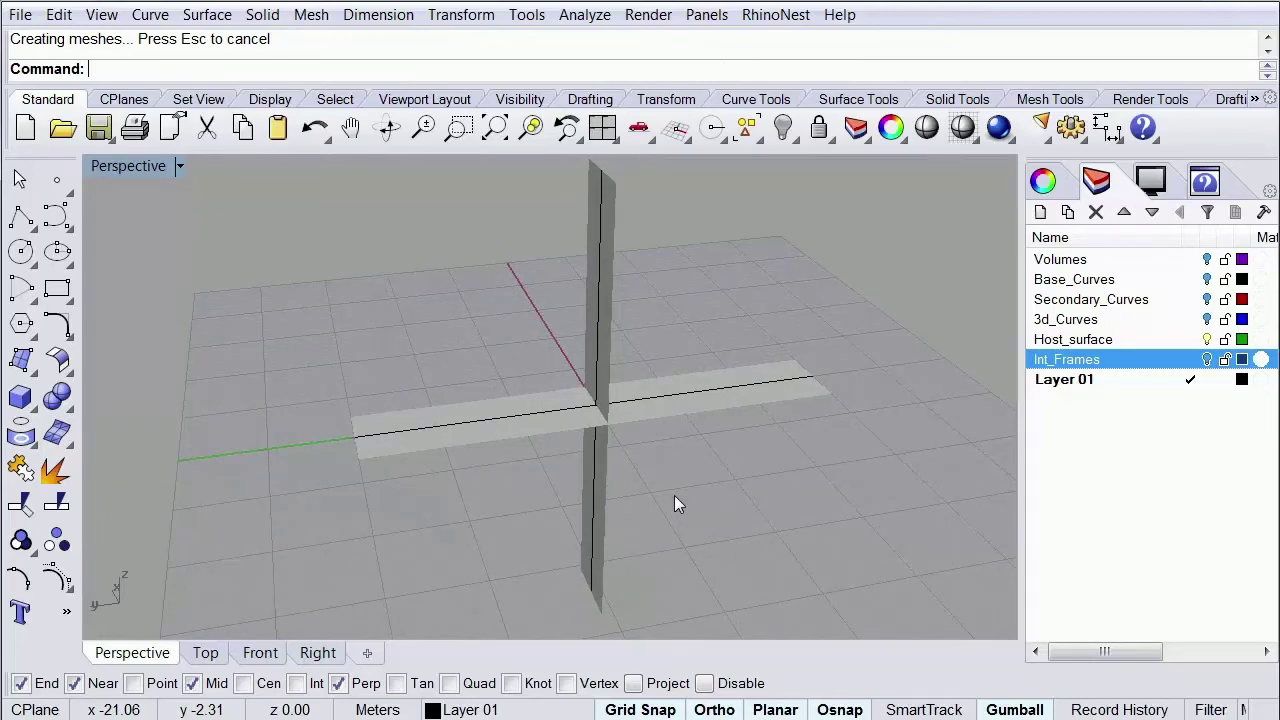
drag(693, 495, 533, 348)
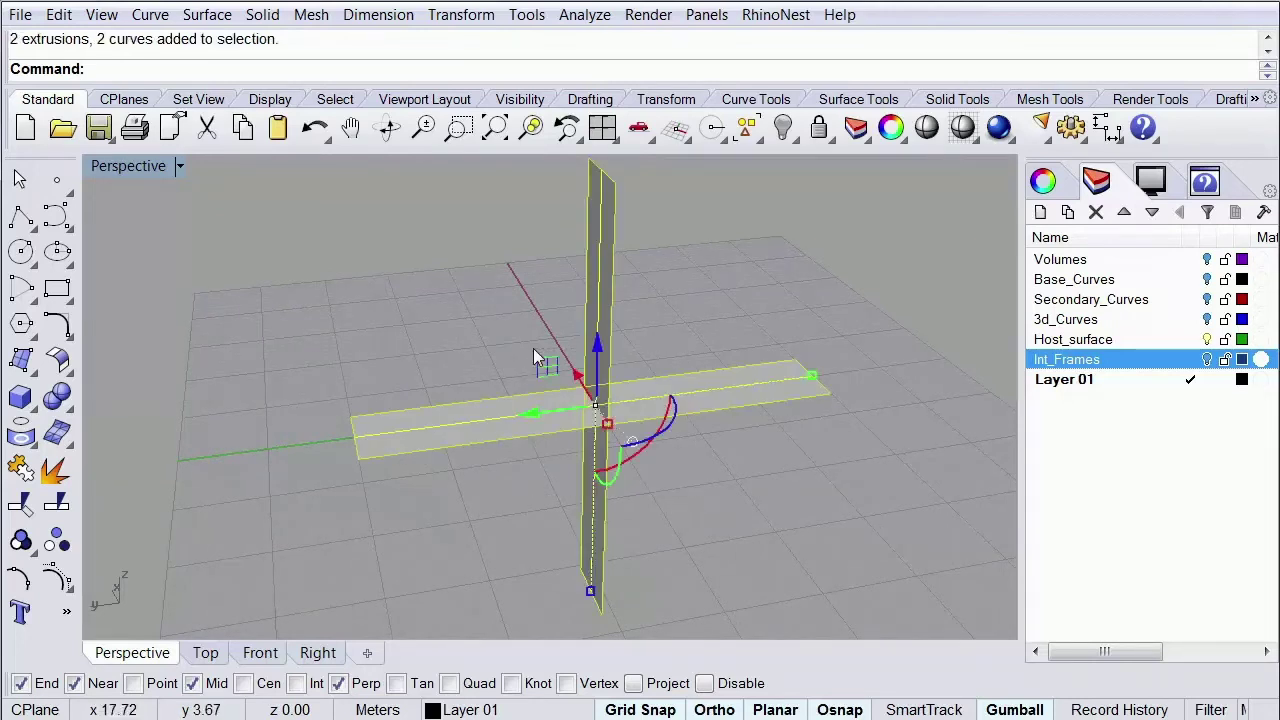
double_click(132, 168)
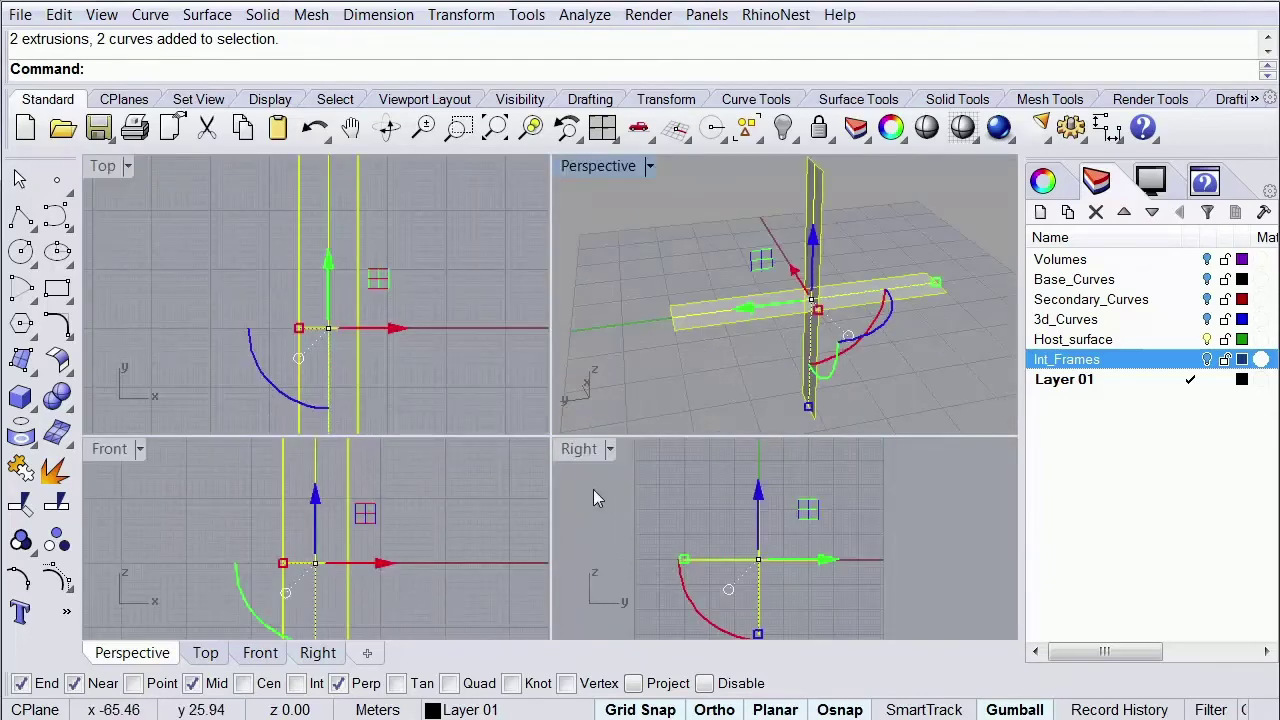
double_click(580, 450)
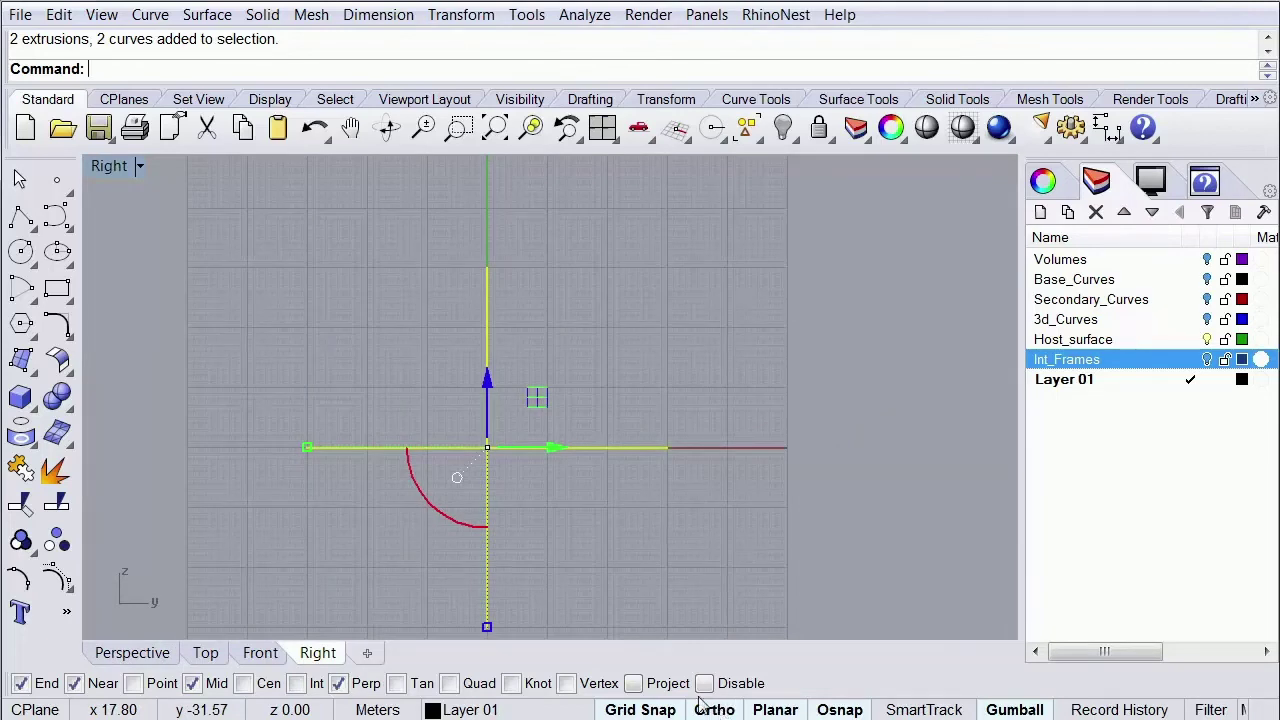
click(444, 522)
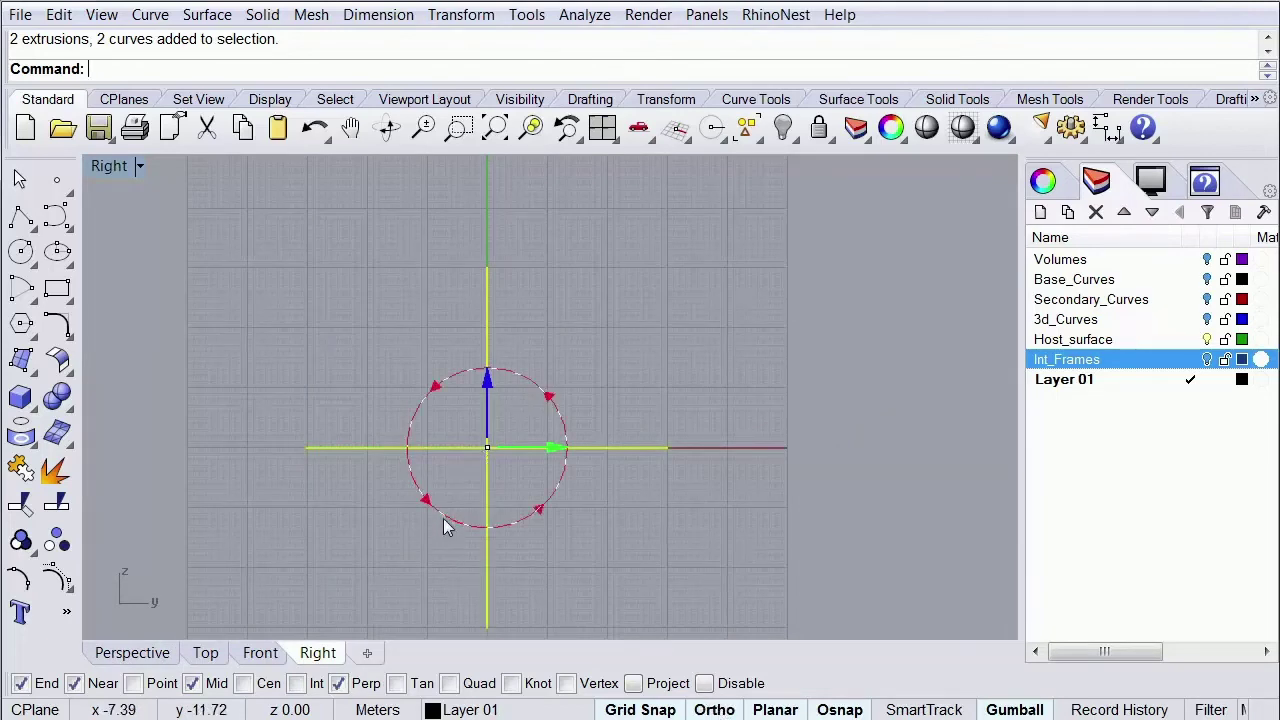
drag(449, 522, 480, 521)
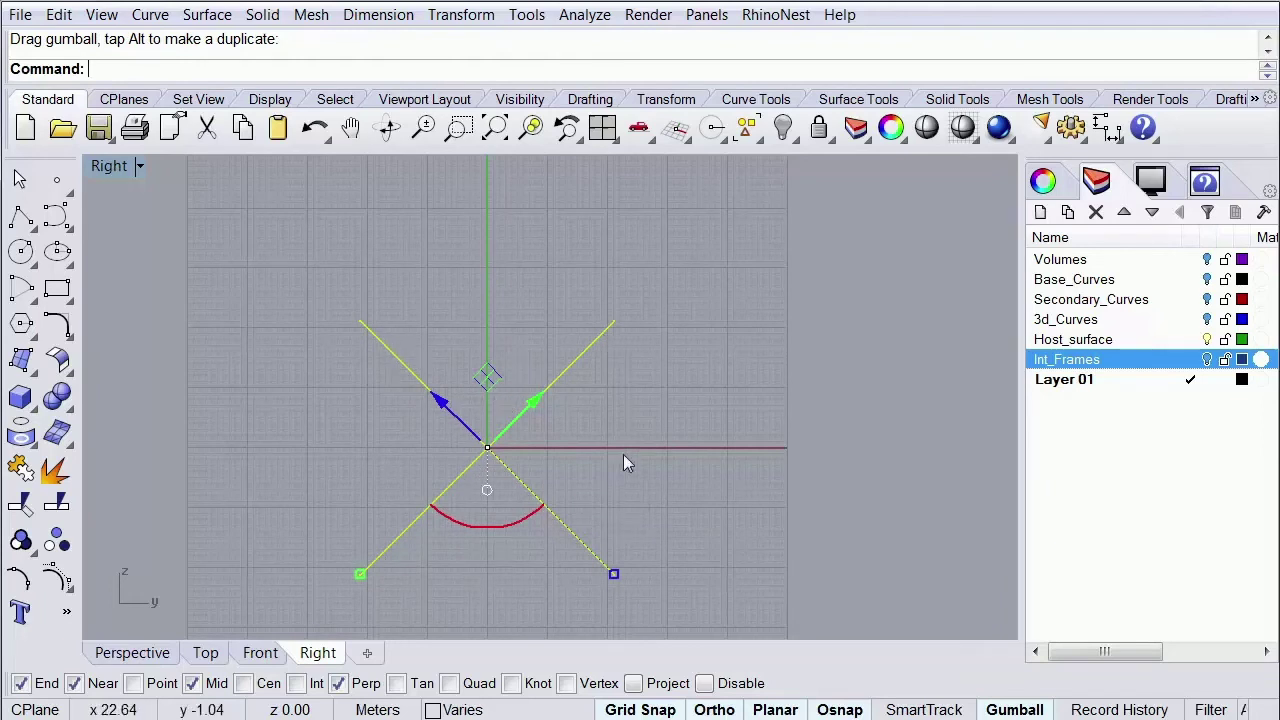
click(657, 427)
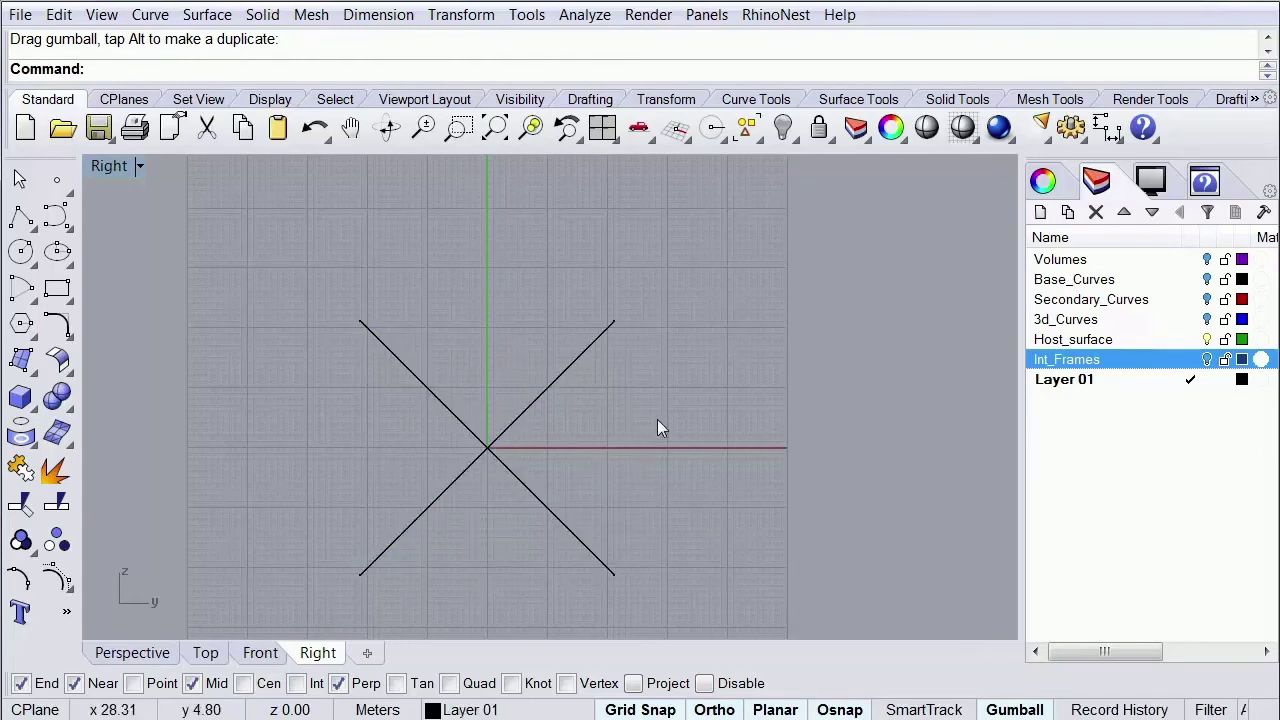
Show the 3d_Curves and Volumes layers again and maximize the Perspective view
click(1210, 322)
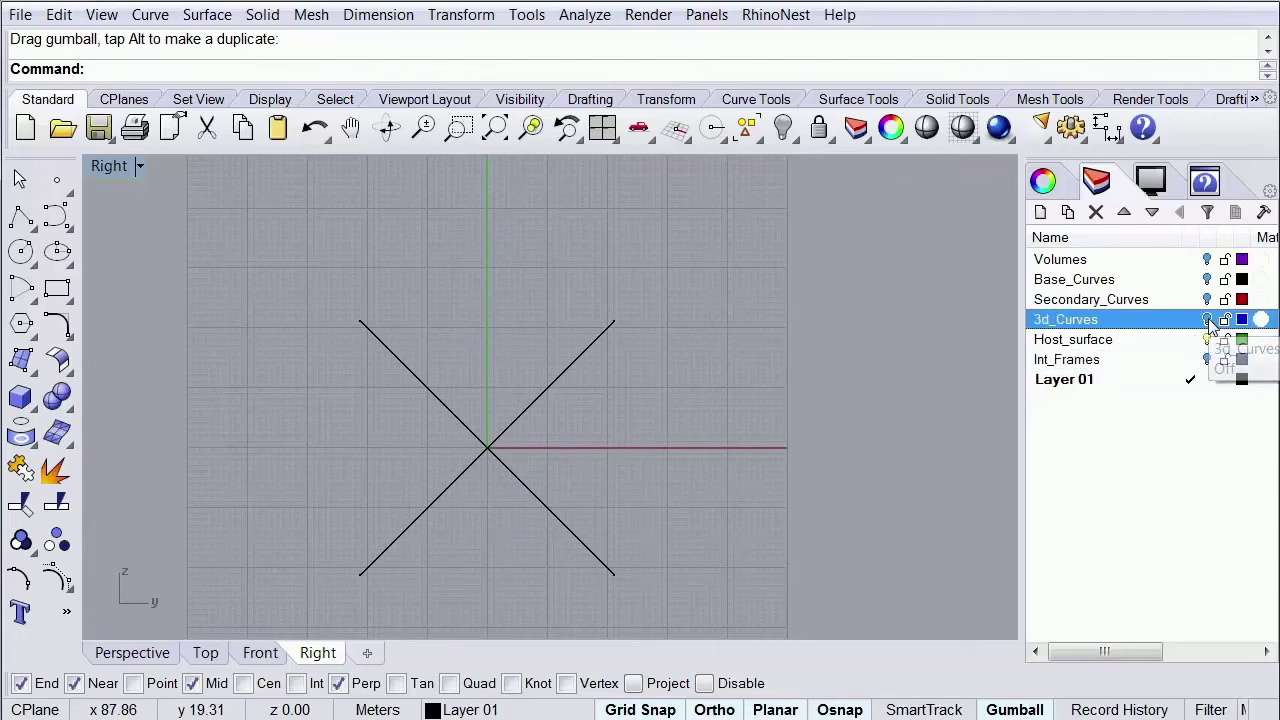
click(1208, 262)
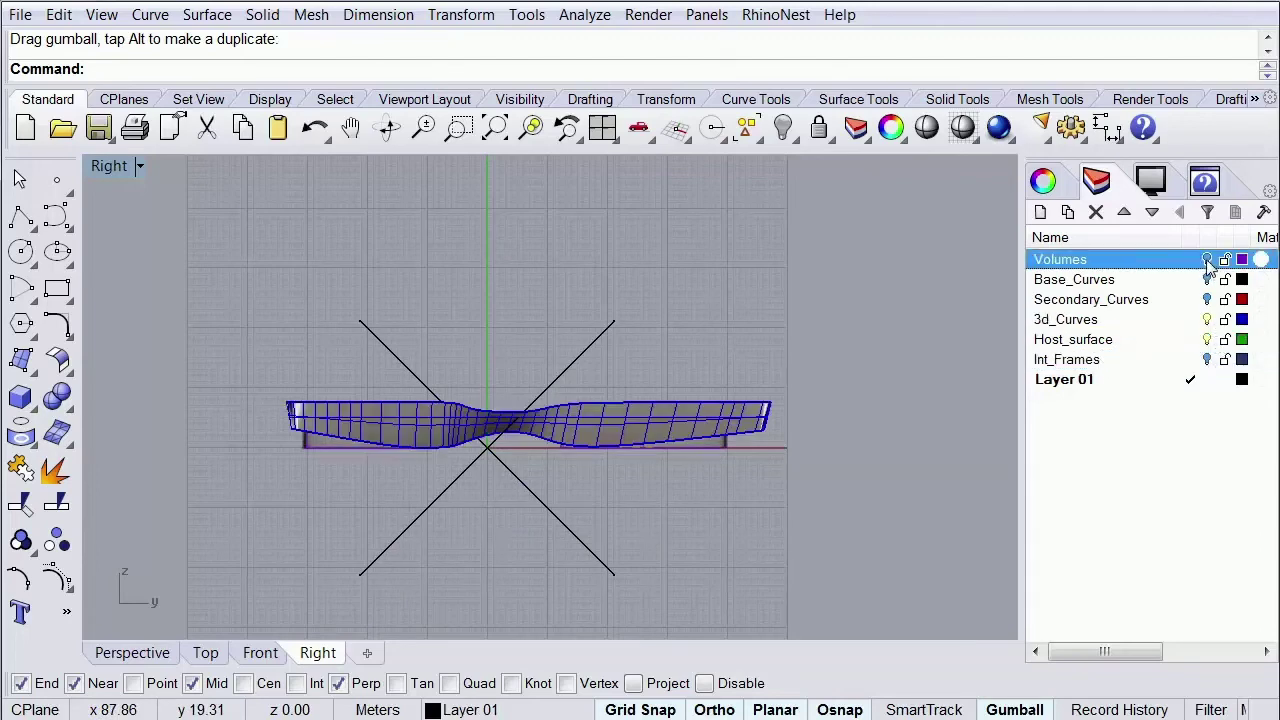
double_click(115, 167)
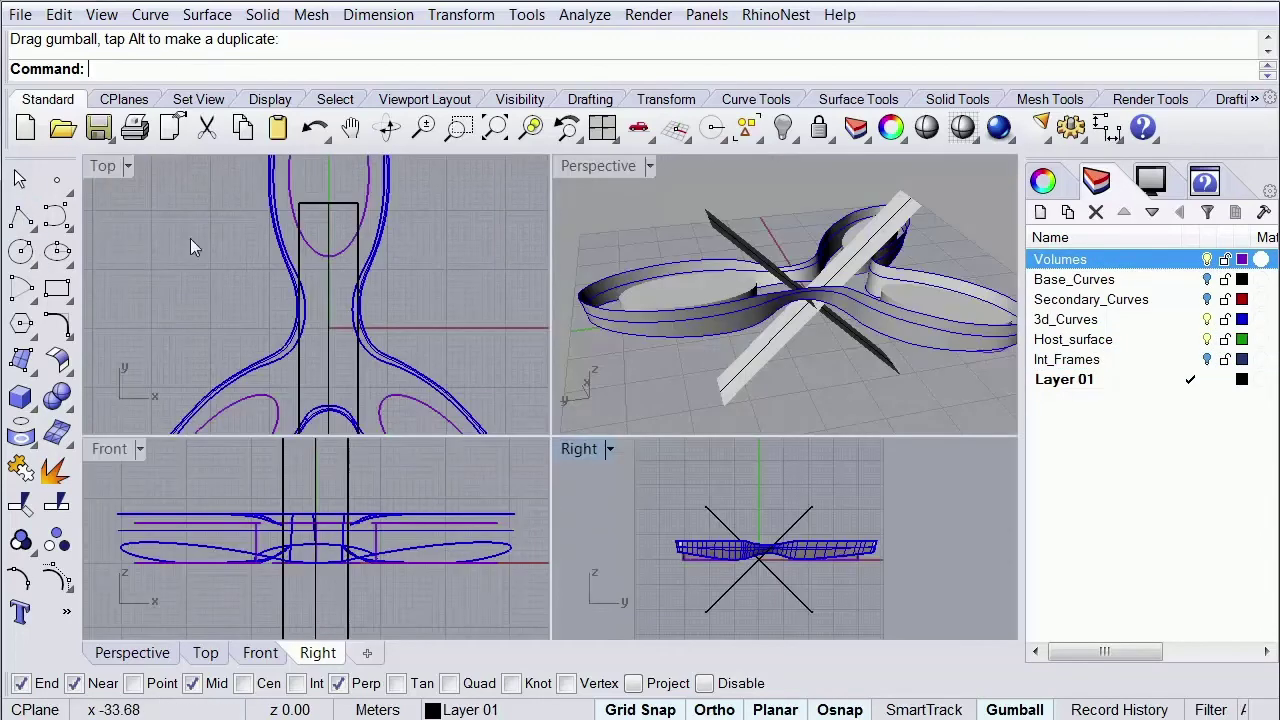
double_click(575, 166)
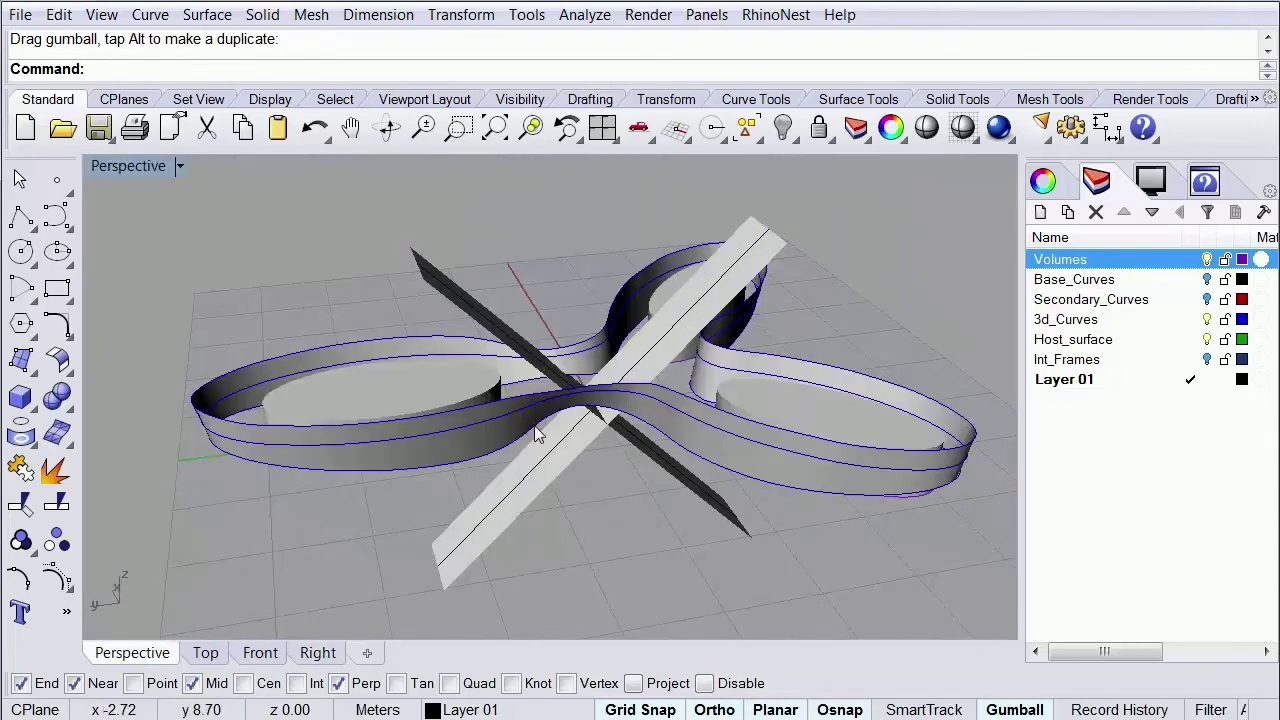